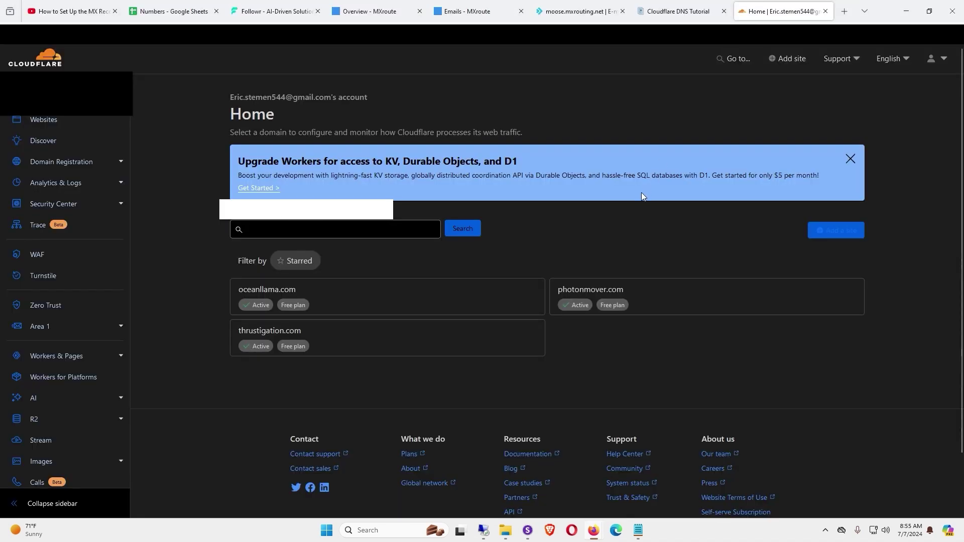
Open the DNS Records page for thrustigation.com in Cloudflare
click(325, 345)
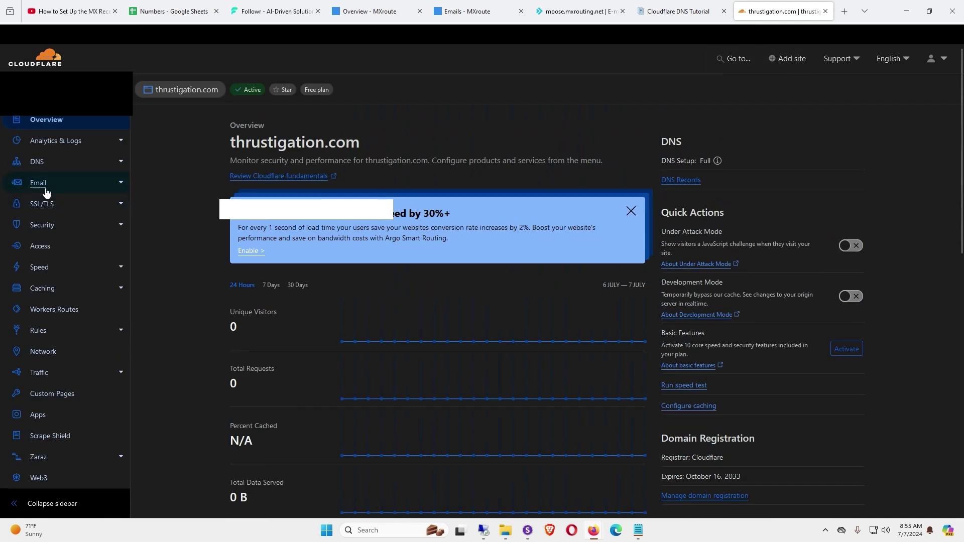
click(35, 169)
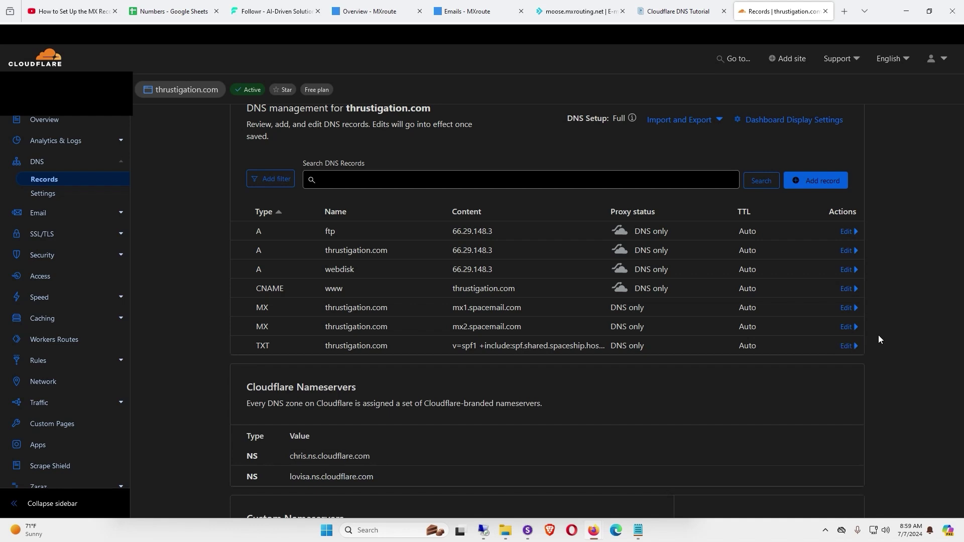
Delete the mx1.spacemail.com and mx2.spacemail.com MX records
drag(316, 306, 329, 349)
click(845, 309)
click(280, 479)
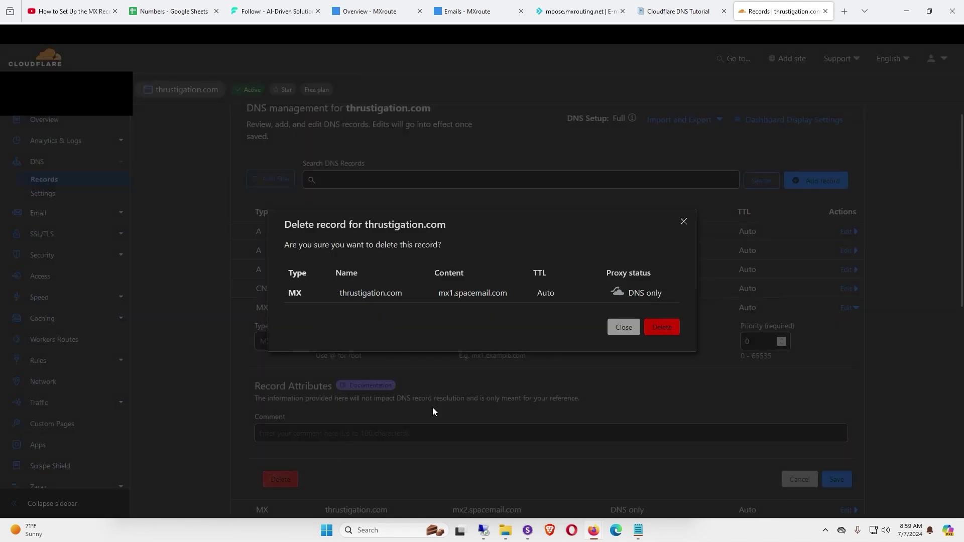
click(661, 330)
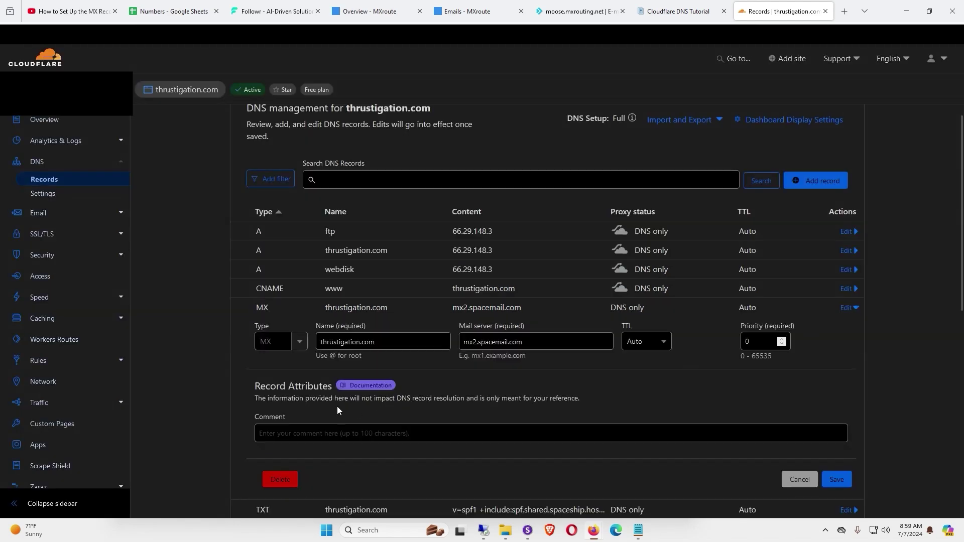
click(288, 486)
click(661, 327)
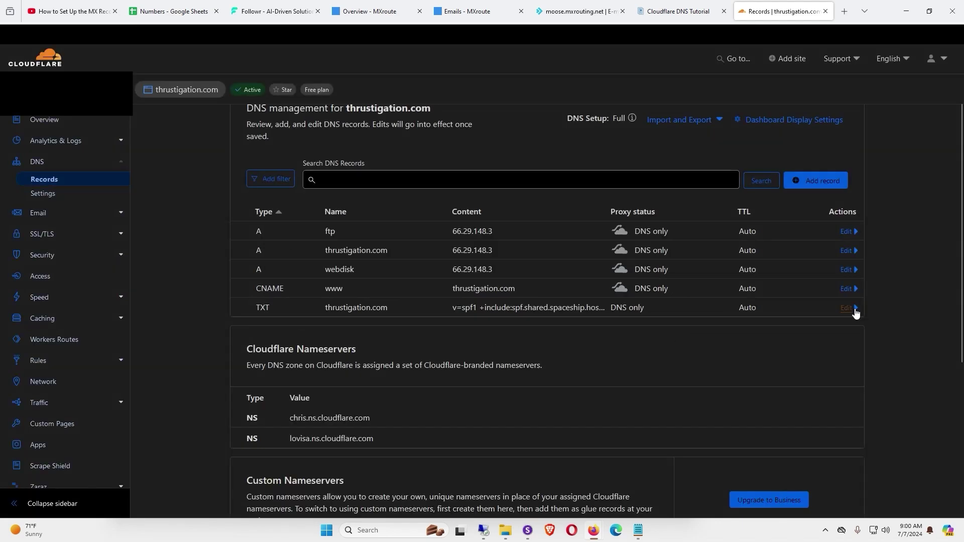
Delete the old SPF TXT record and bring up the MXroute email history
click(848, 308)
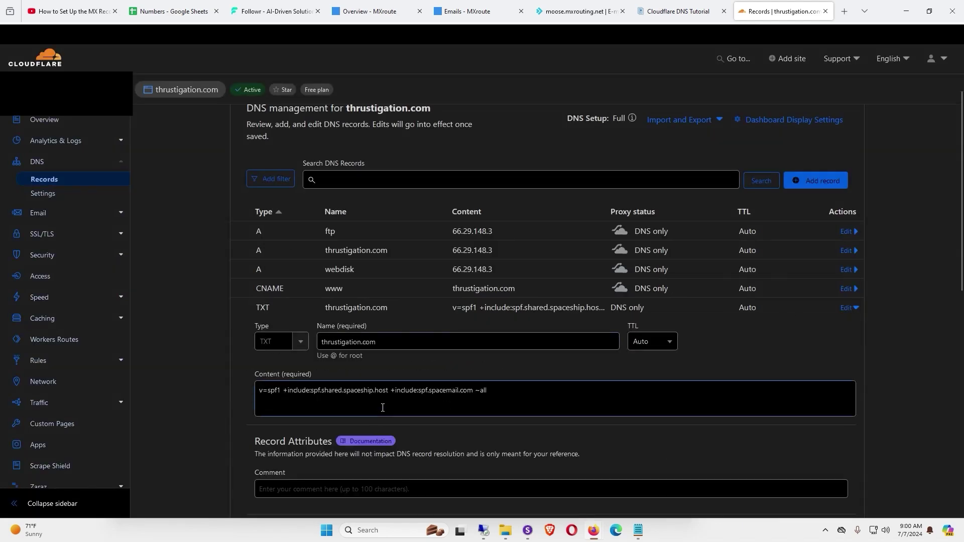
scroll(382, 408, down, 1)
click(269, 486)
click(650, 348)
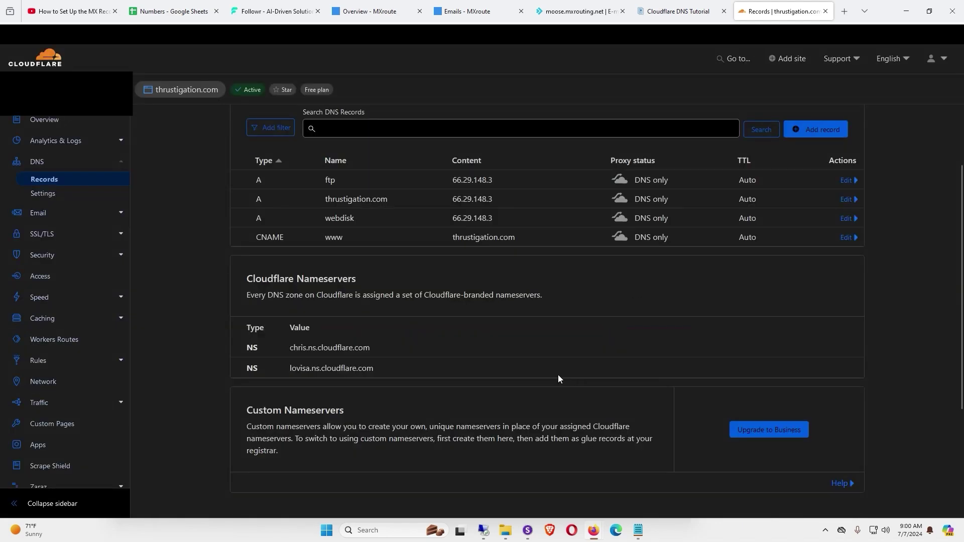
key(ctrl+5)
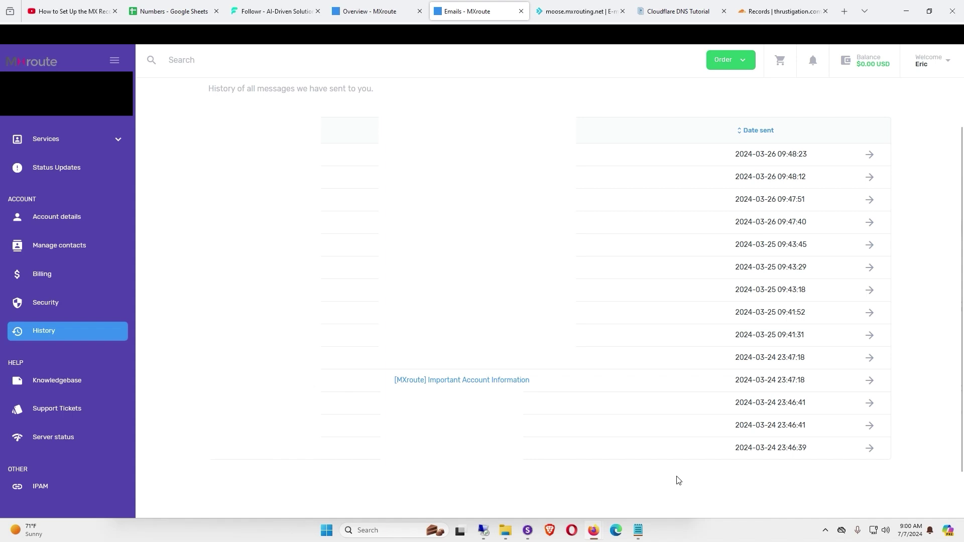
Open MXroute's account information email and start a new MX record named @
click(519, 385)
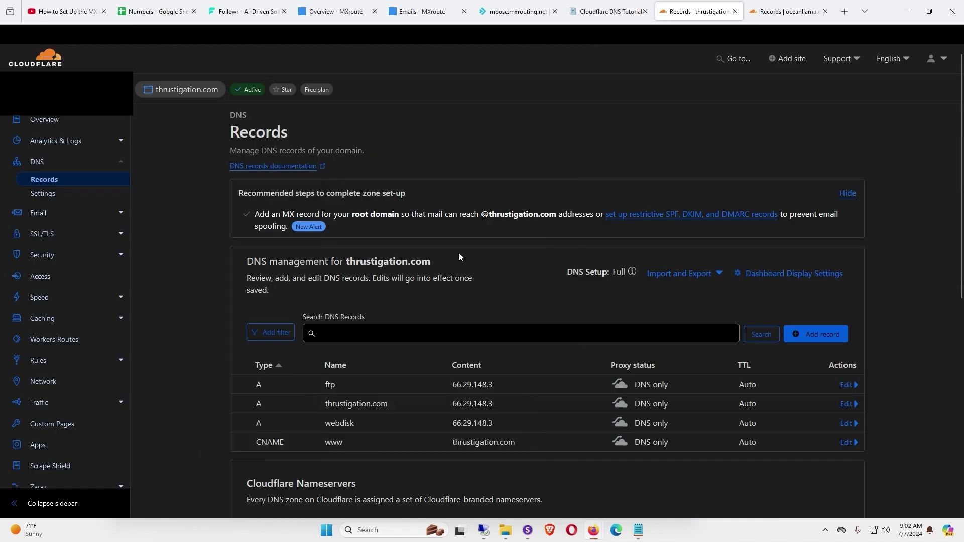
click(816, 334)
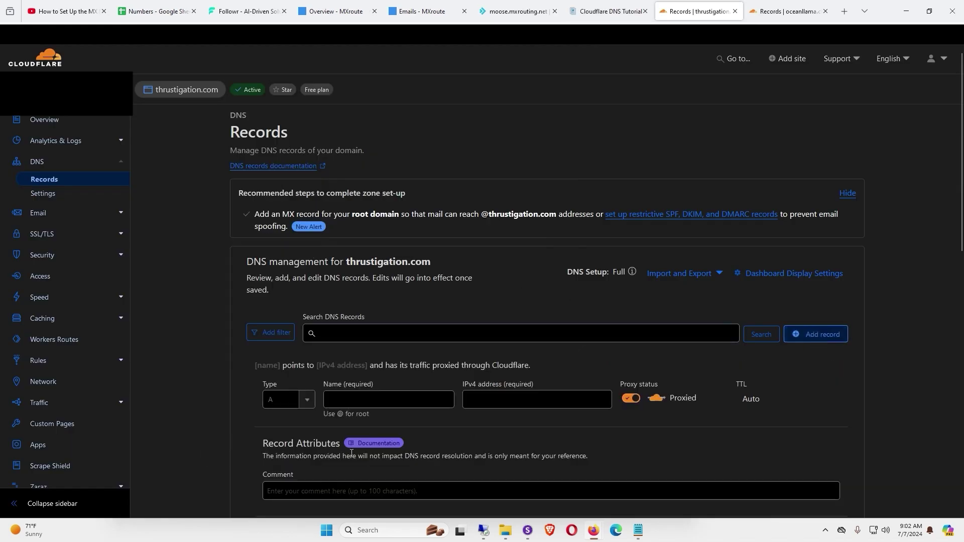
click(289, 399)
text(mx)
key(Return)
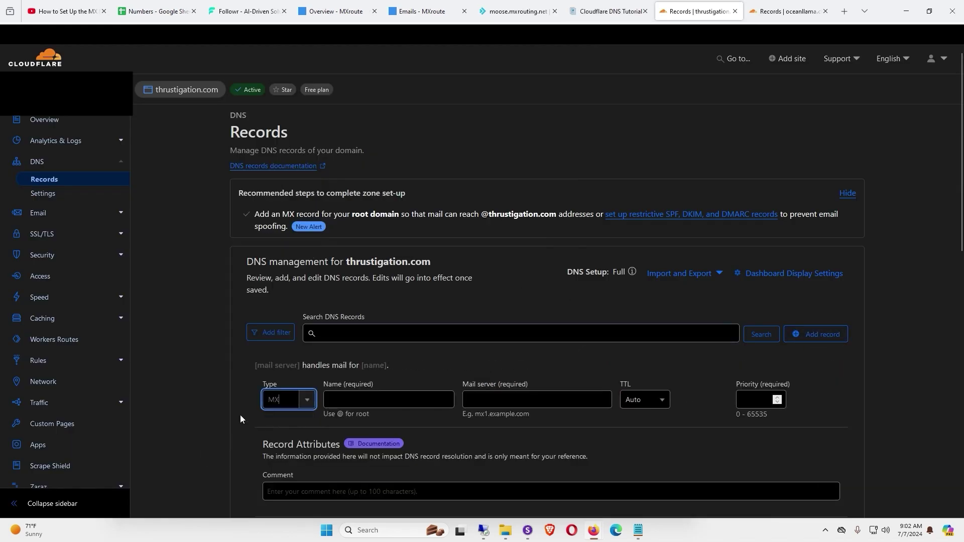
key(Tab)
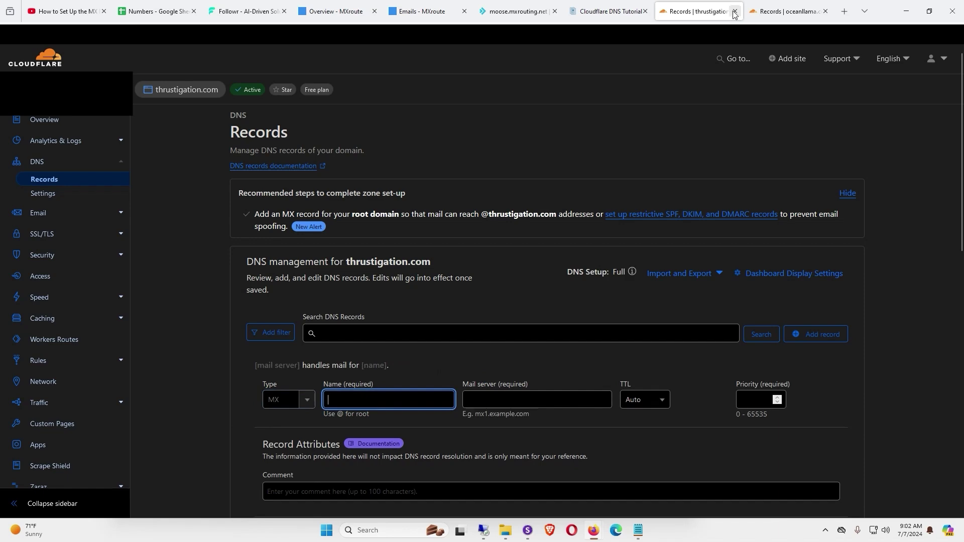
text(@)
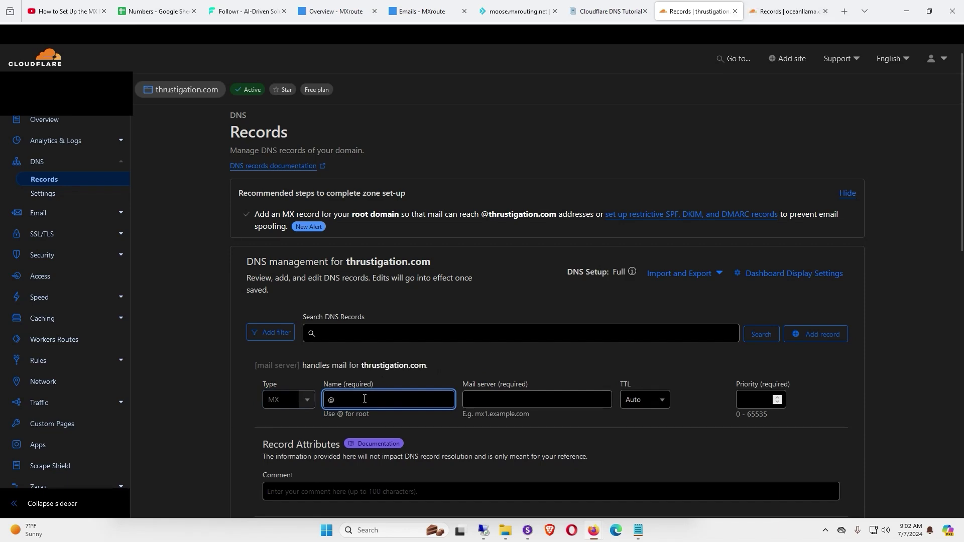
click(499, 396)
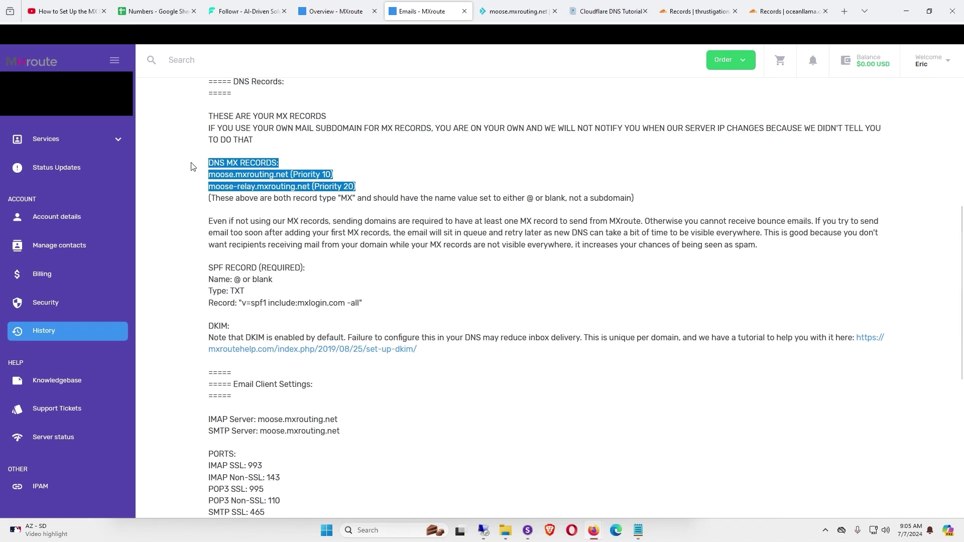
Set the mail server to moose.mxrouting.net with priority 10 and save the record
click(193, 167)
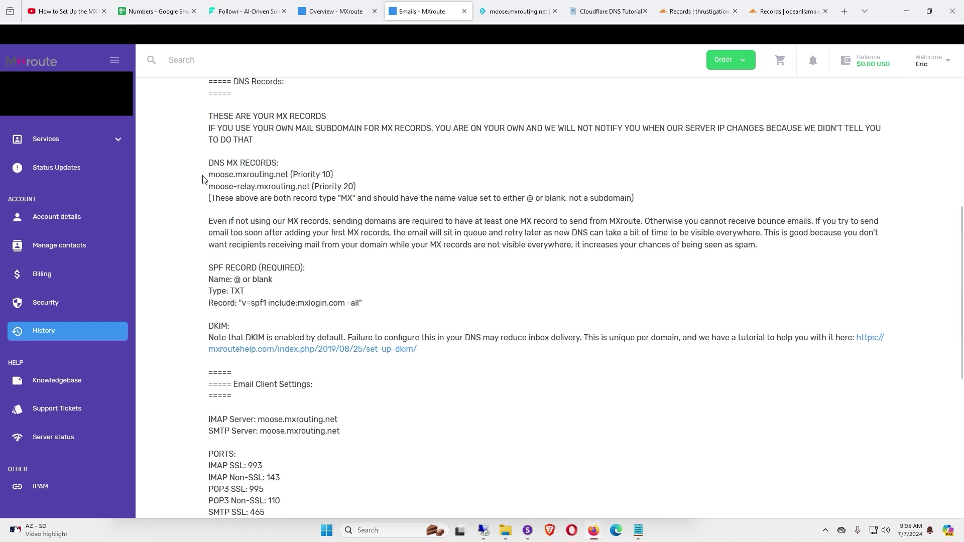
drag(208, 176, 288, 175)
key(ctrl+c)
click(698, 11)
key(ctrl+v)
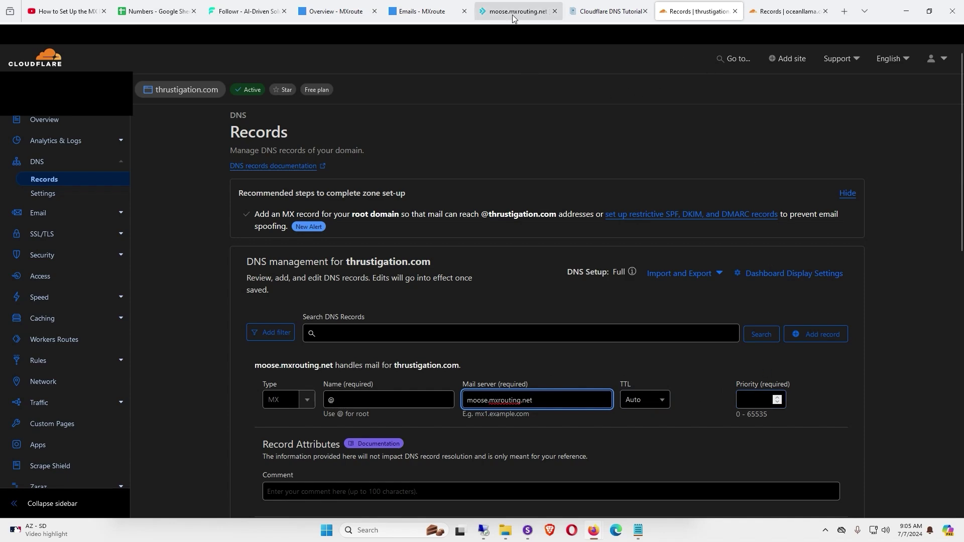
click(422, 11)
double_click(327, 174)
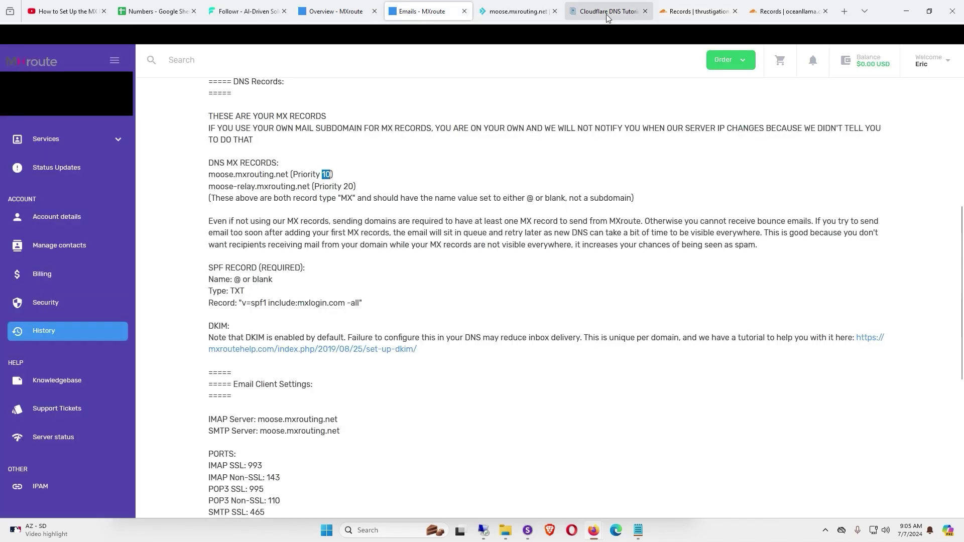
click(689, 13)
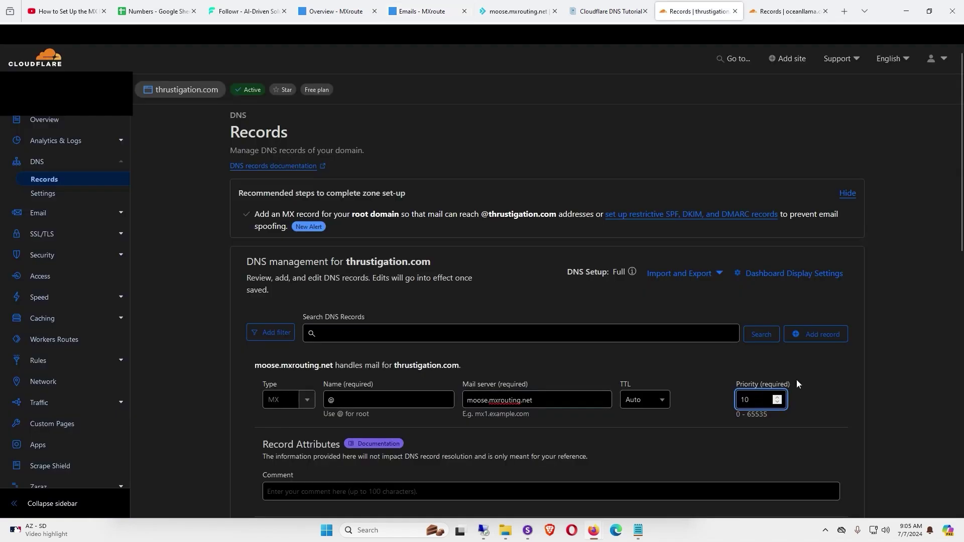
scroll(815, 376, down, 3)
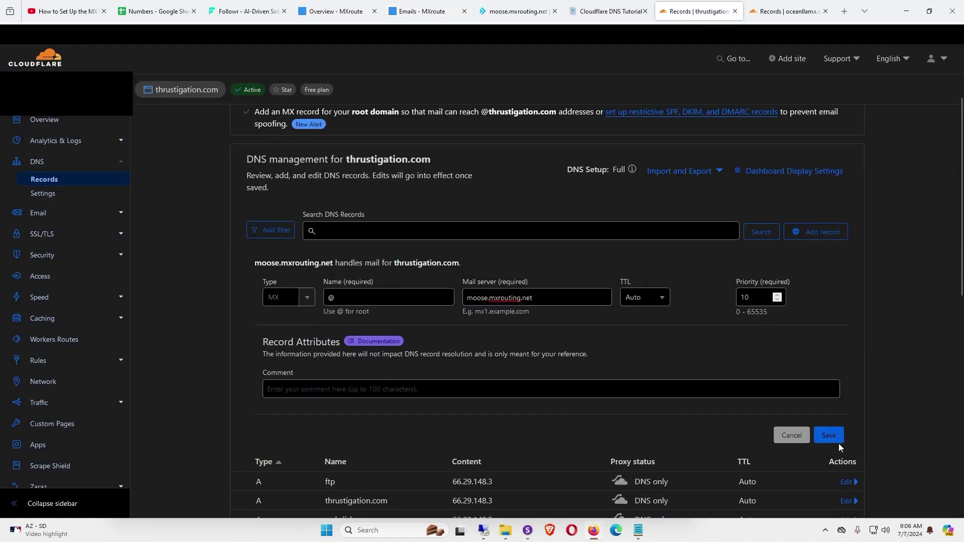
click(829, 440)
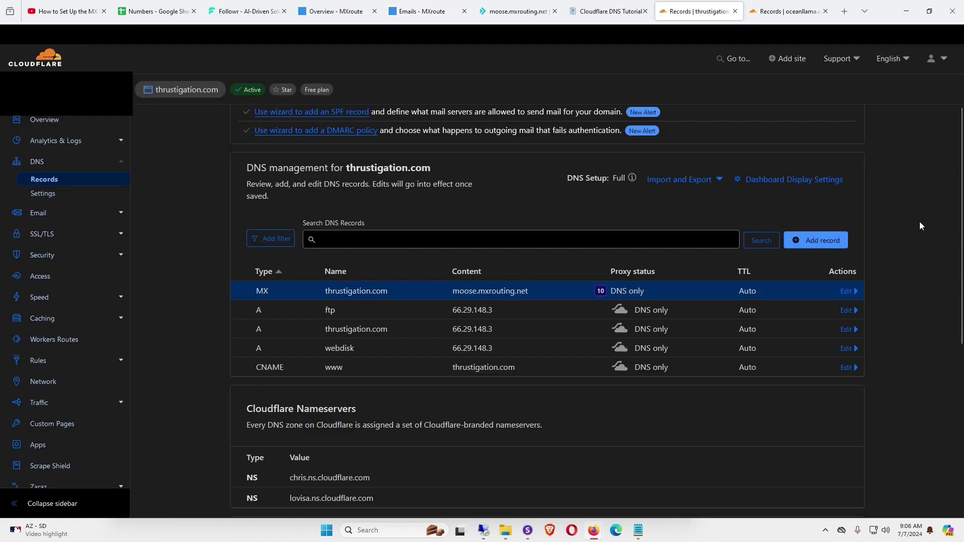
Start a second MX record at @ with mail server moose-relay.mxrouting.net
click(847, 244)
text(MX)
key(Tab)
text(@)
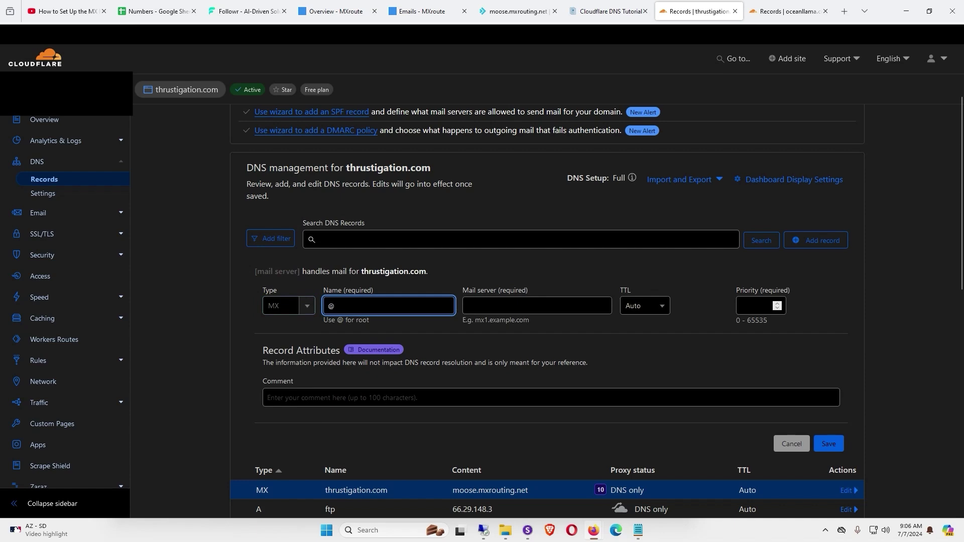
key(Tab)
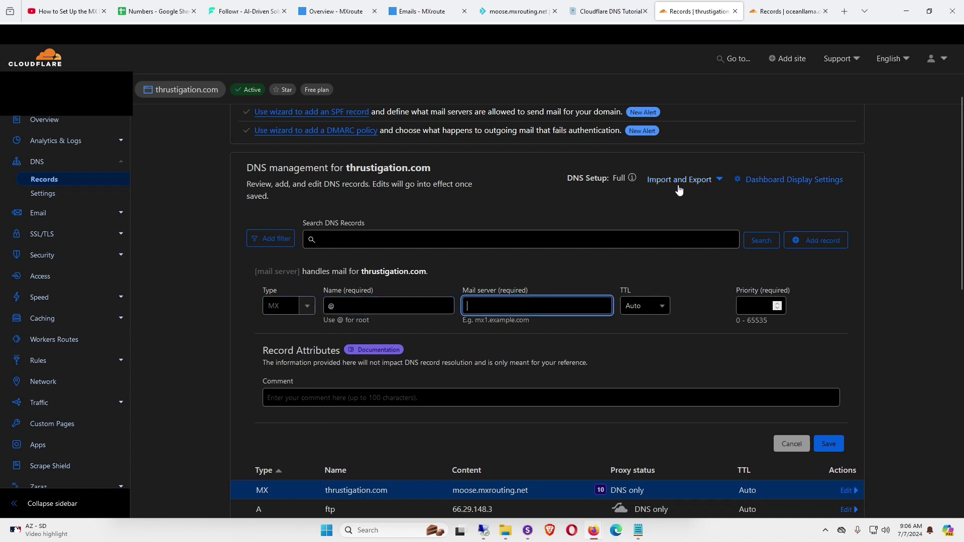
click(422, 15)
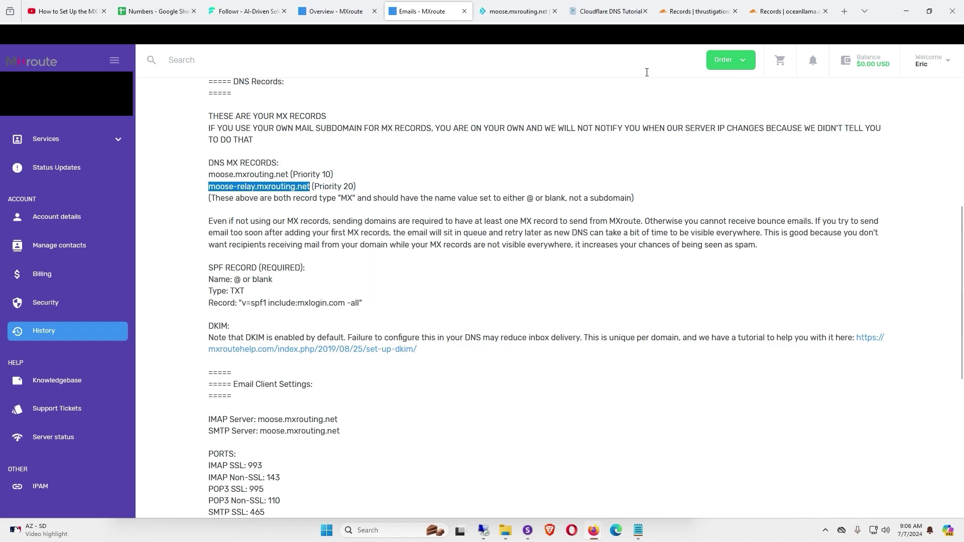
click(698, 11)
key(ctrl+v)
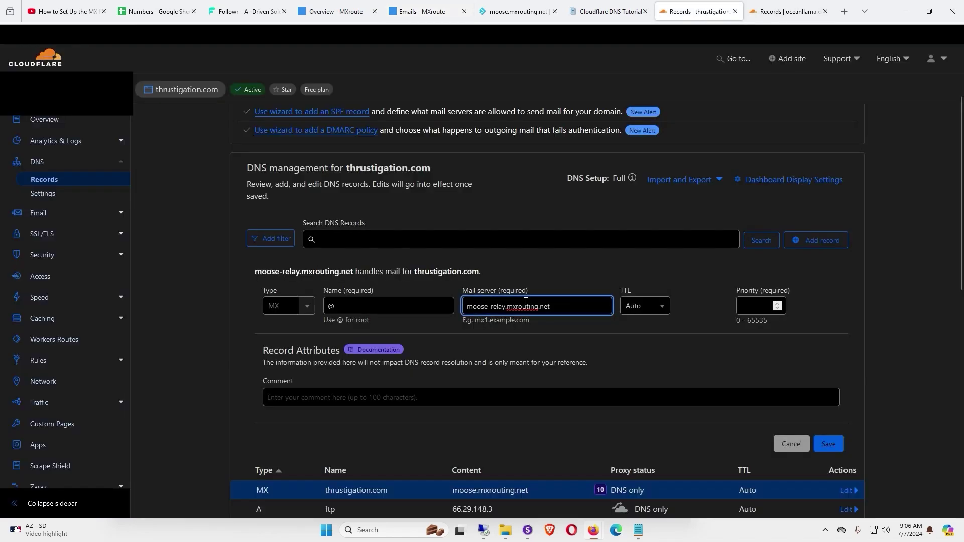
Give the relay MX record priority 20 and save it
click(748, 304)
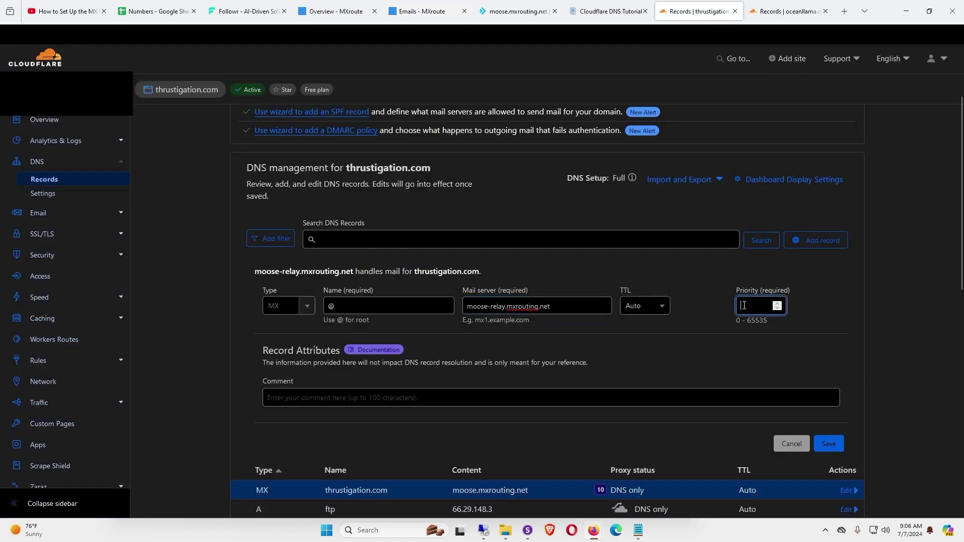
click(421, 11)
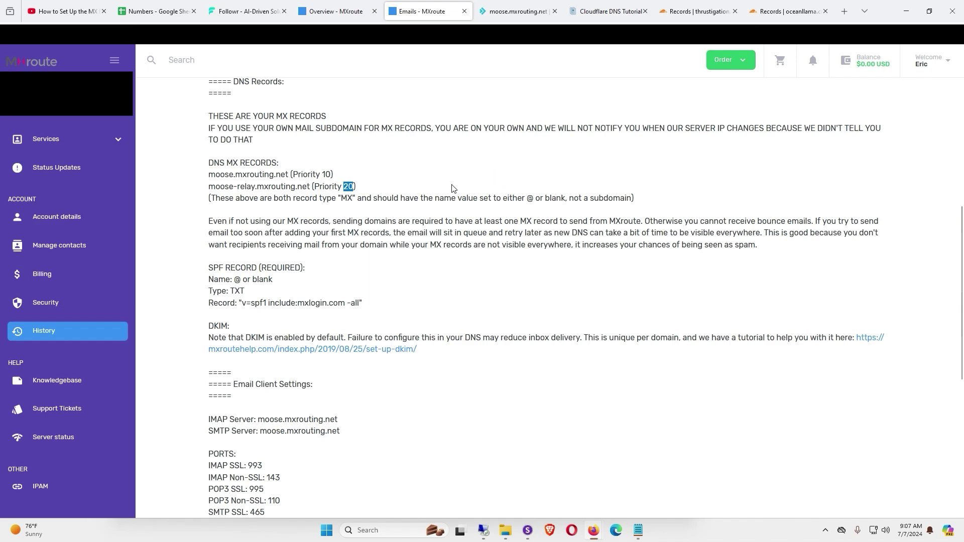
click(686, 12)
key(ctrl+v)
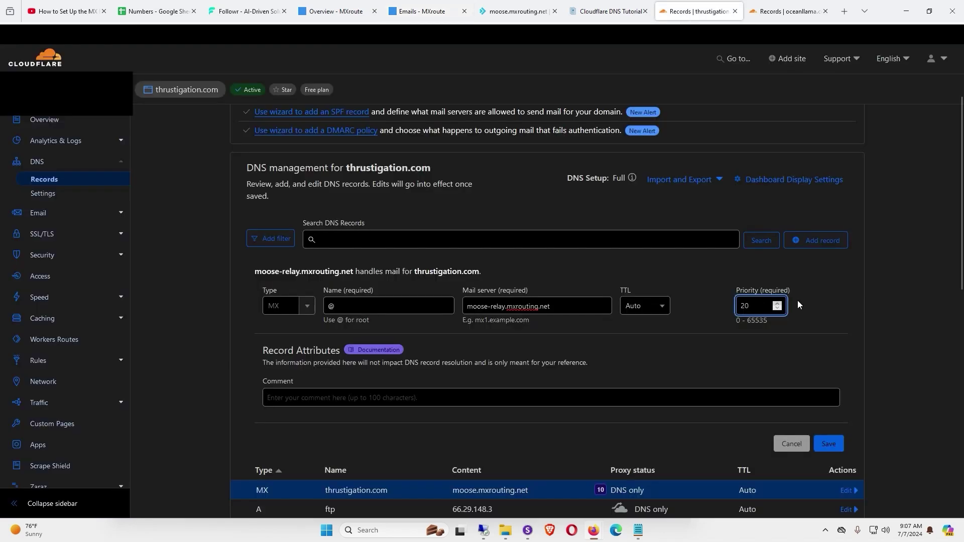
click(838, 453)
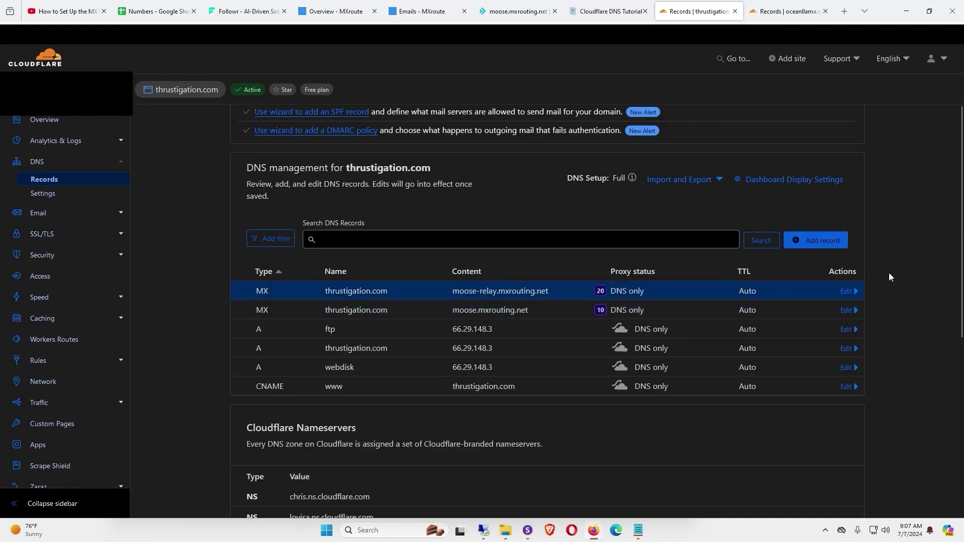
Start a new TXT record named @ in Cloudflare
click(816, 241)
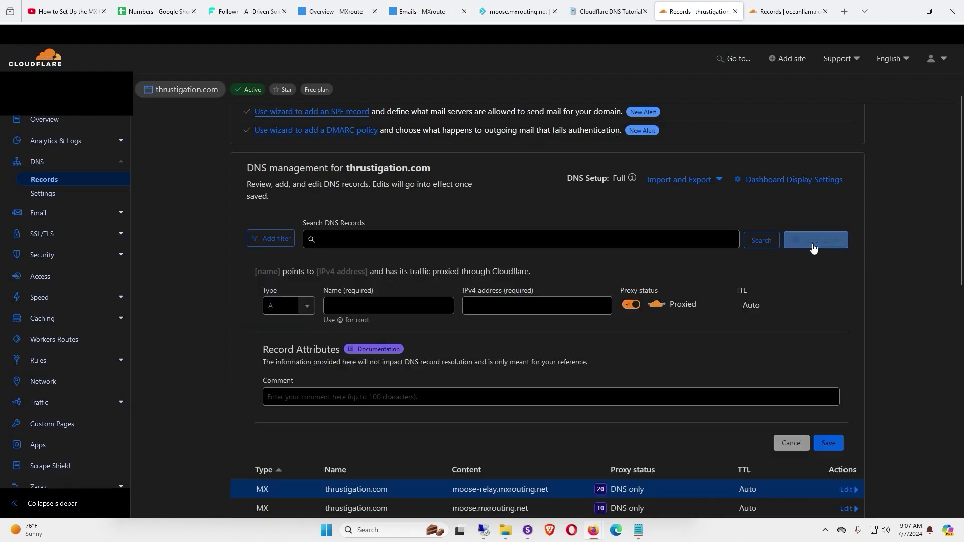
click(306, 306)
scroll(294, 364, down, 5)
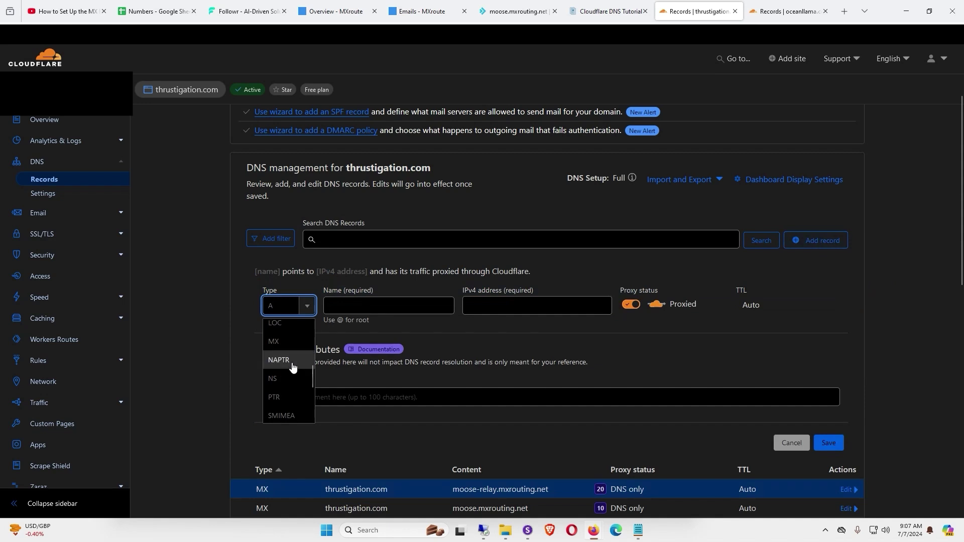
click(287, 395)
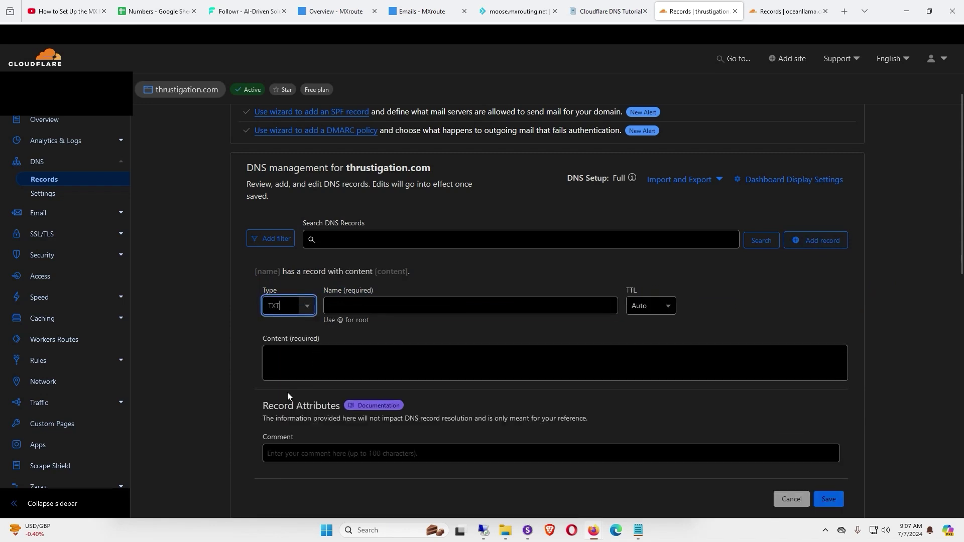
click(406, 309)
text(@)
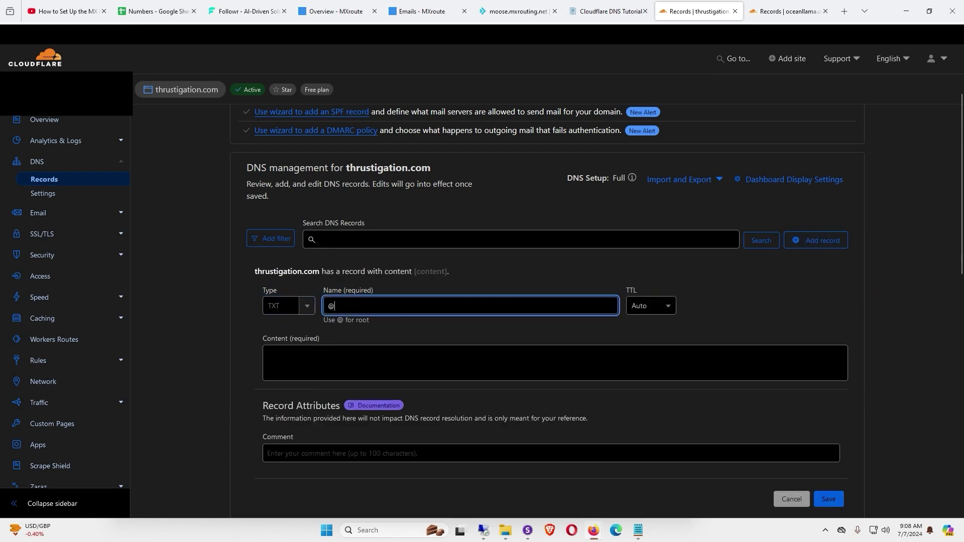
click(857, 315)
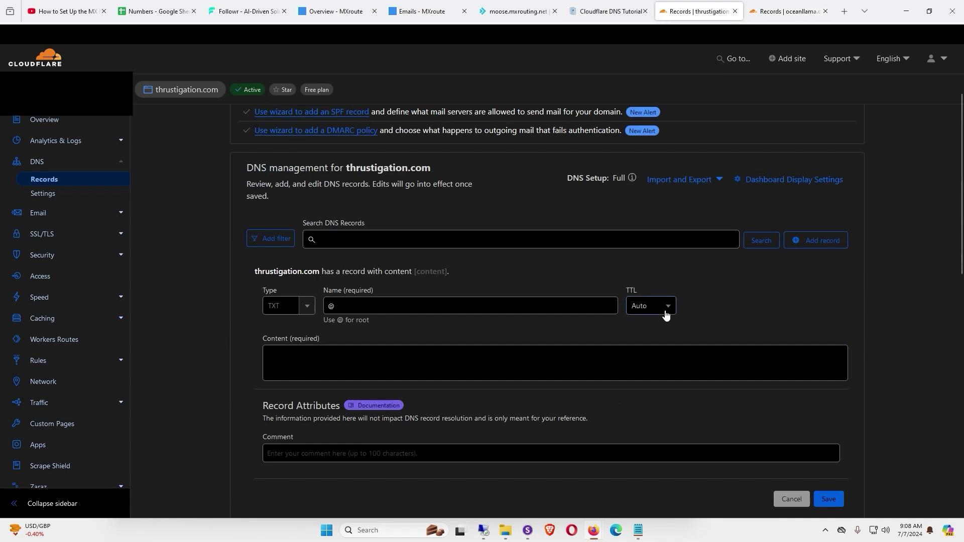
Fill the TXT content with v=spf1 include:mxlogin.com -all from the MXroute email and save
click(565, 378)
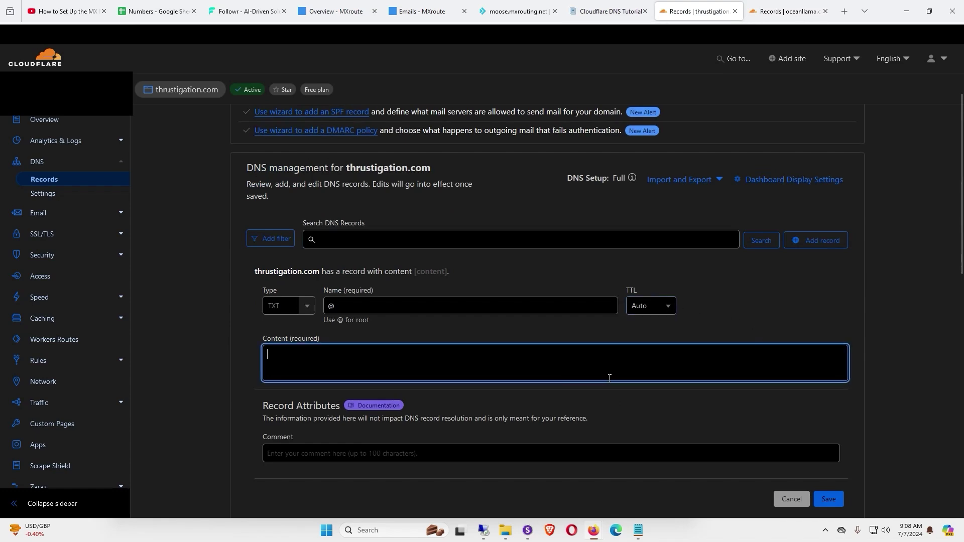
click(426, 11)
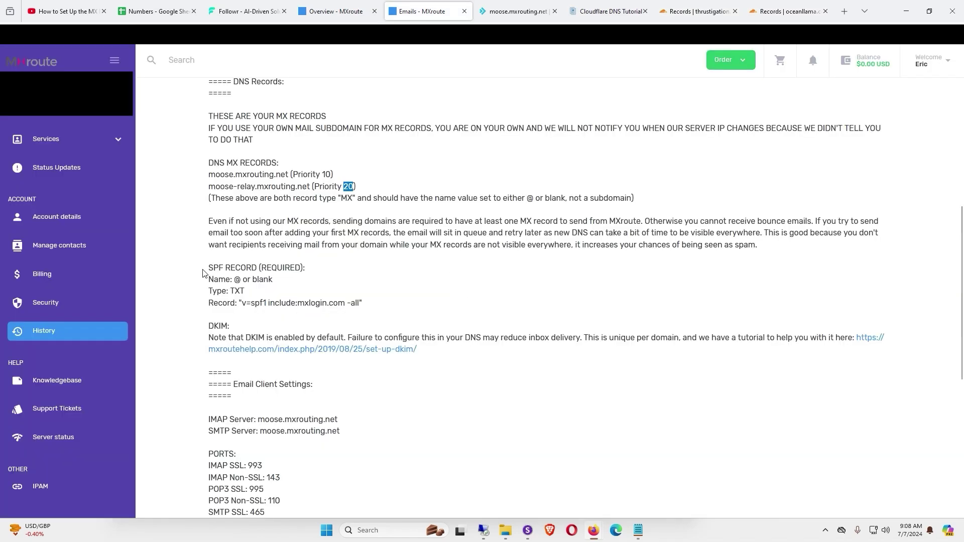
drag(207, 303, 374, 312)
click(242, 303)
drag(242, 304, 360, 305)
key(ctrl+c)
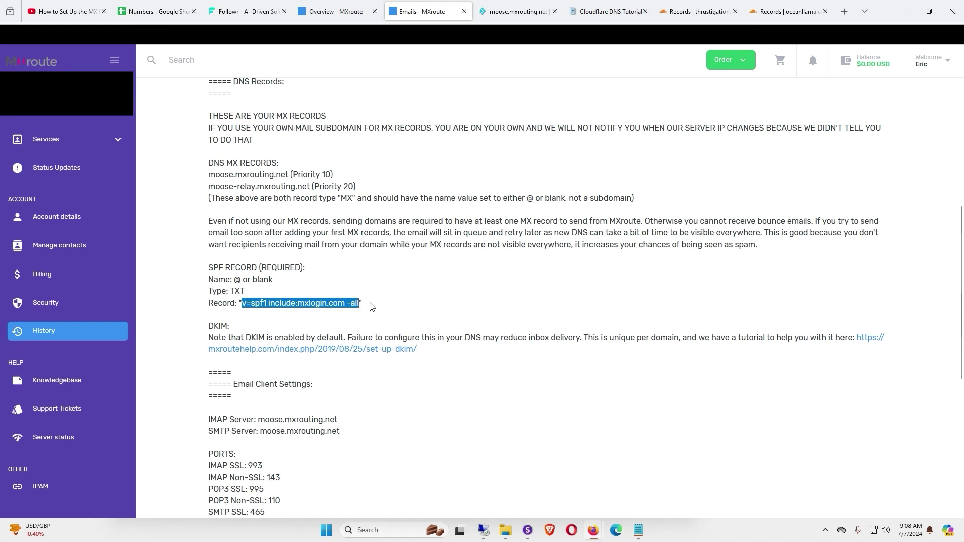
click(372, 307)
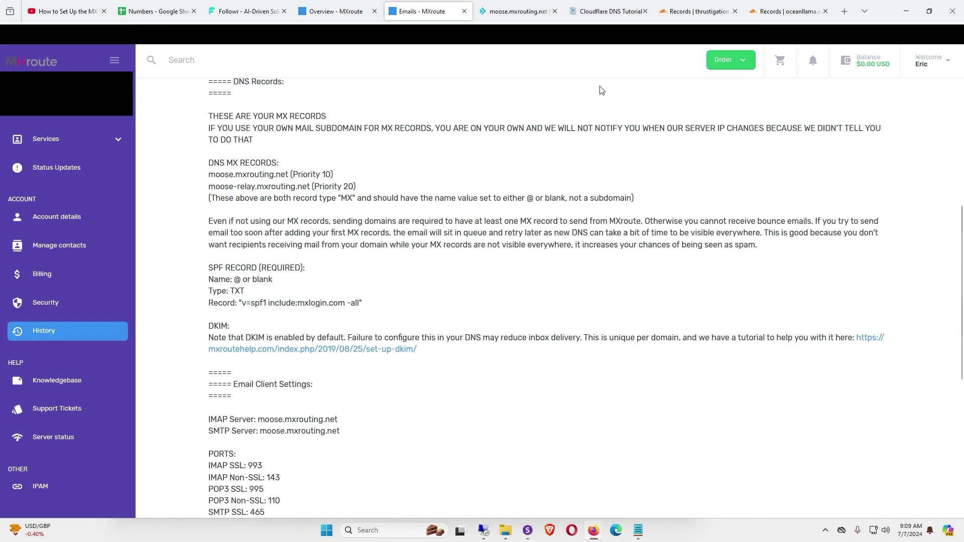
click(695, 11)
key(ctrl+v)
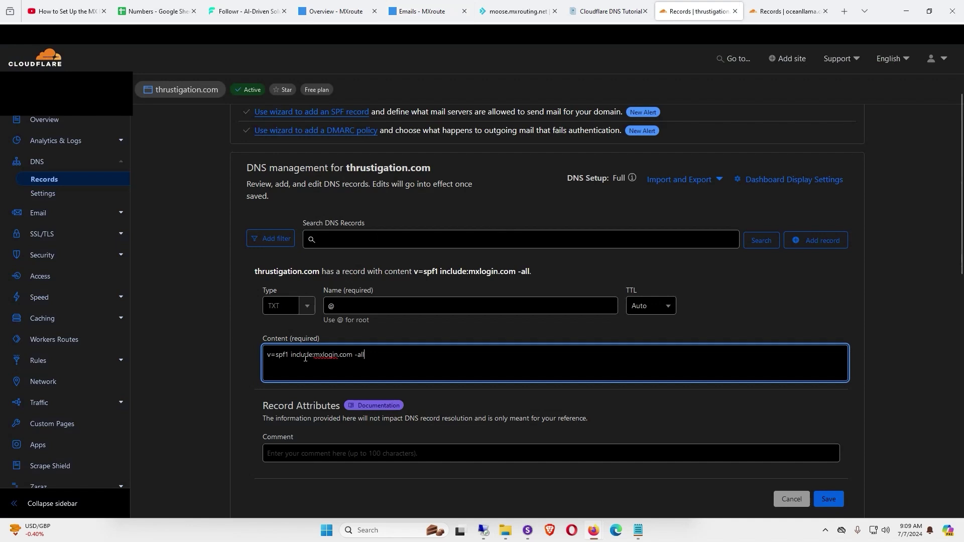
click(827, 500)
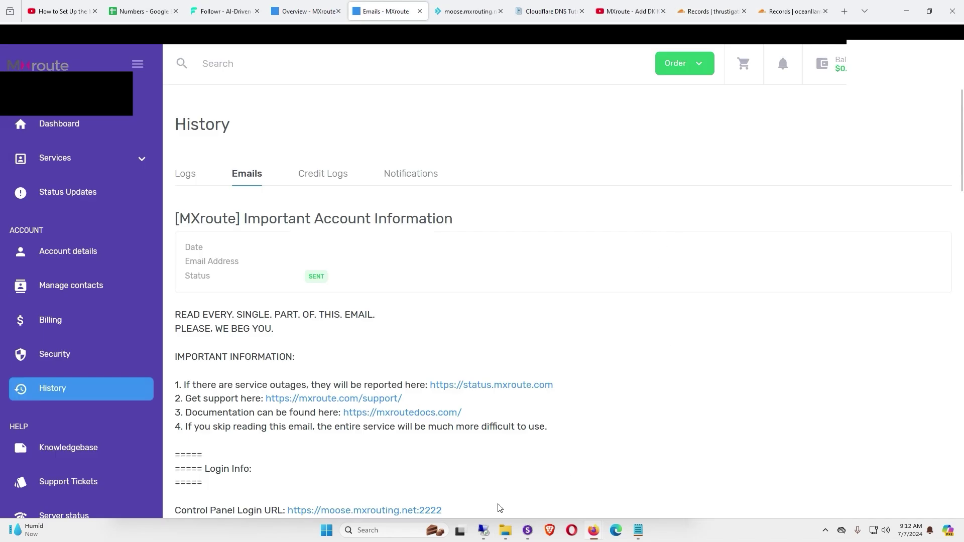
Copy the control panel login URL and add thrustigation.com as a new DirectAdmin domain
drag(494, 511, 288, 507)
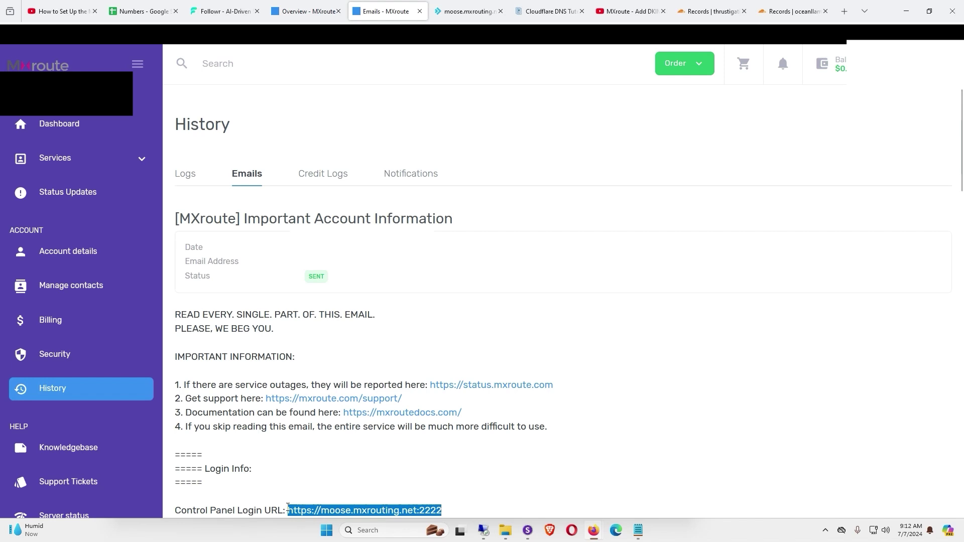
click(606, 495)
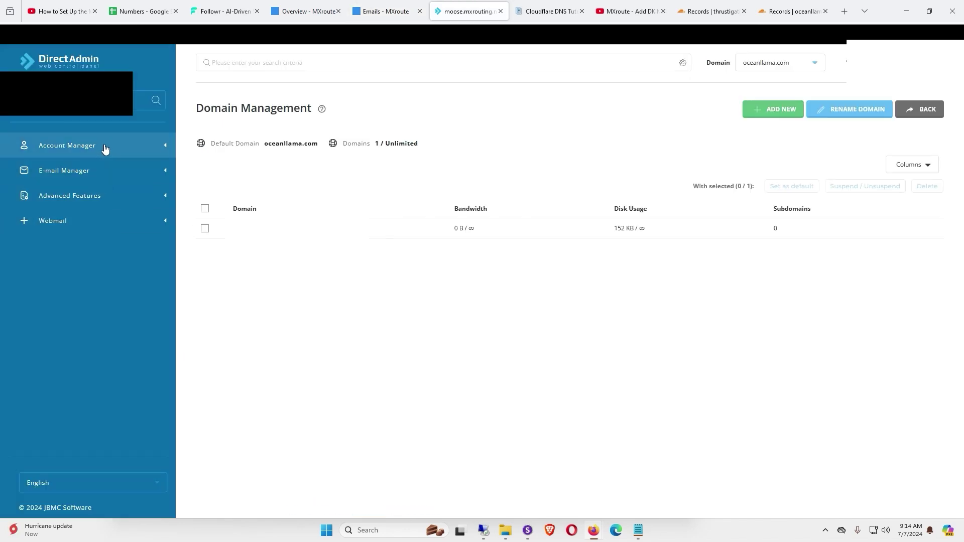
click(104, 147)
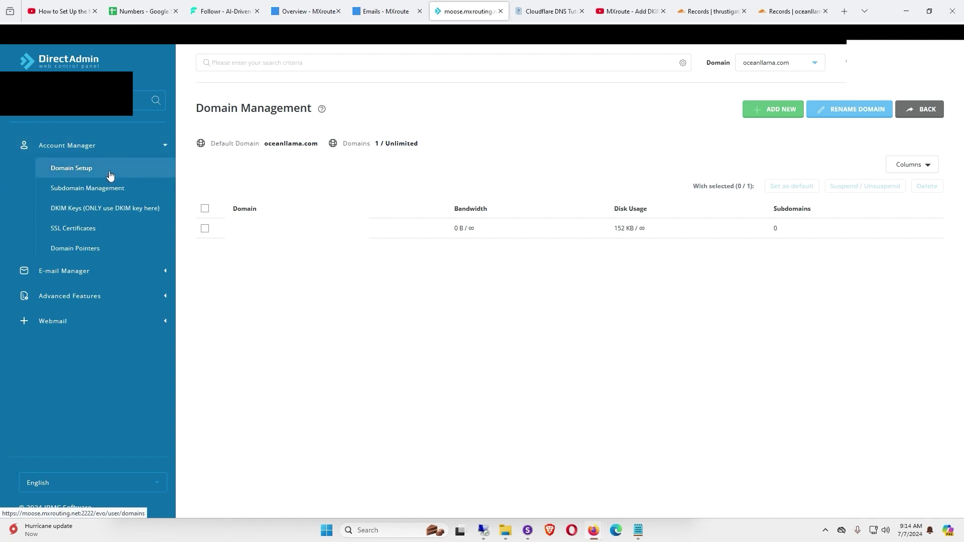
click(766, 117)
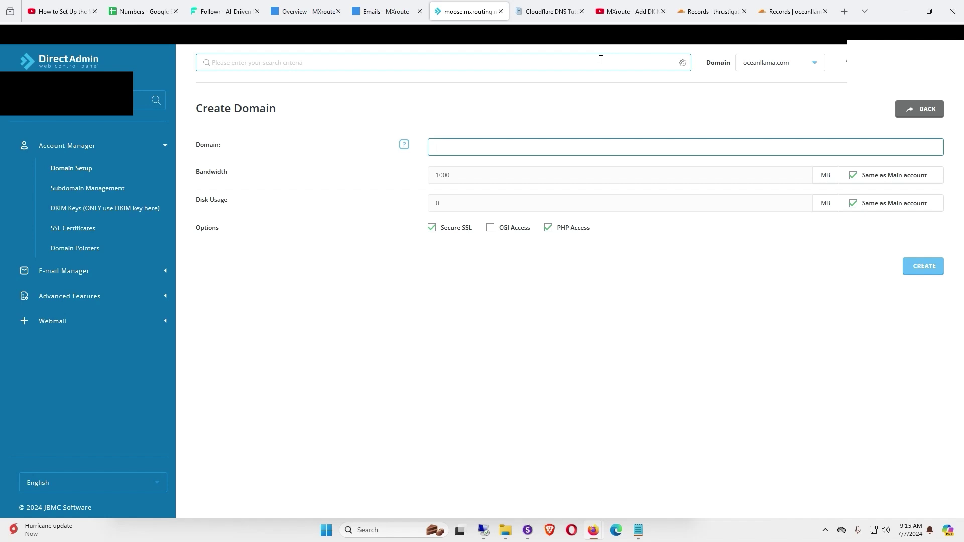
text(thrustigation.com)
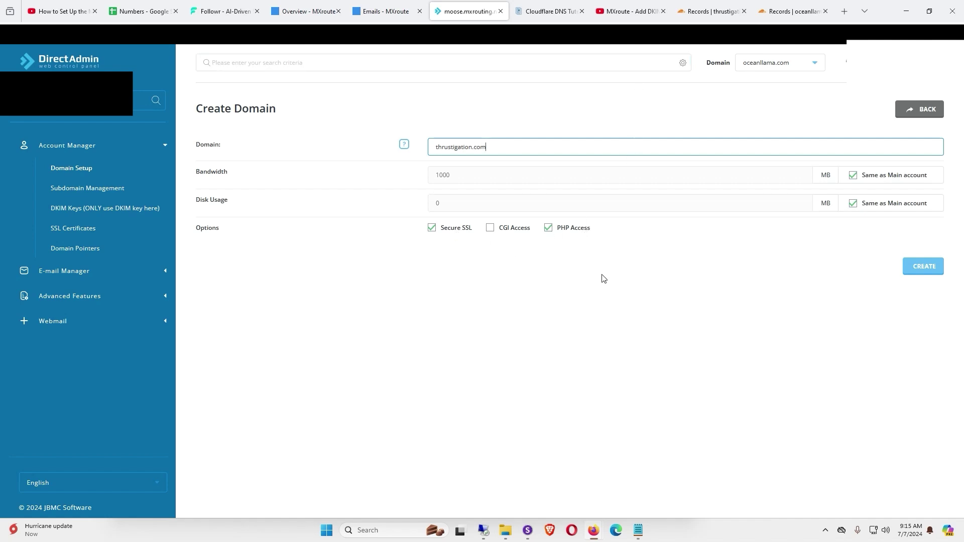
click(913, 270)
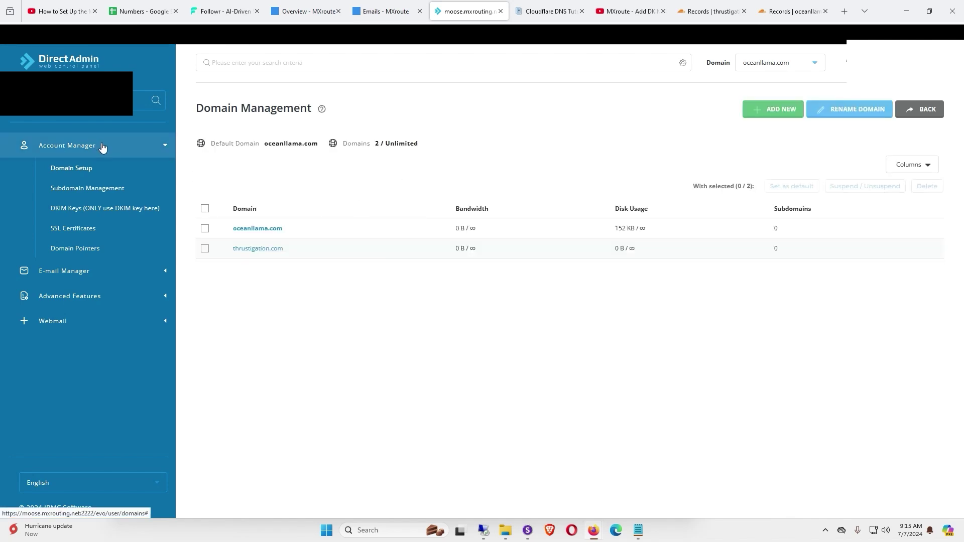
click(152, 215)
Start a Cloudflare TXT record named x._domainkey, copied from DirectAdmin's DNS records
click(795, 64)
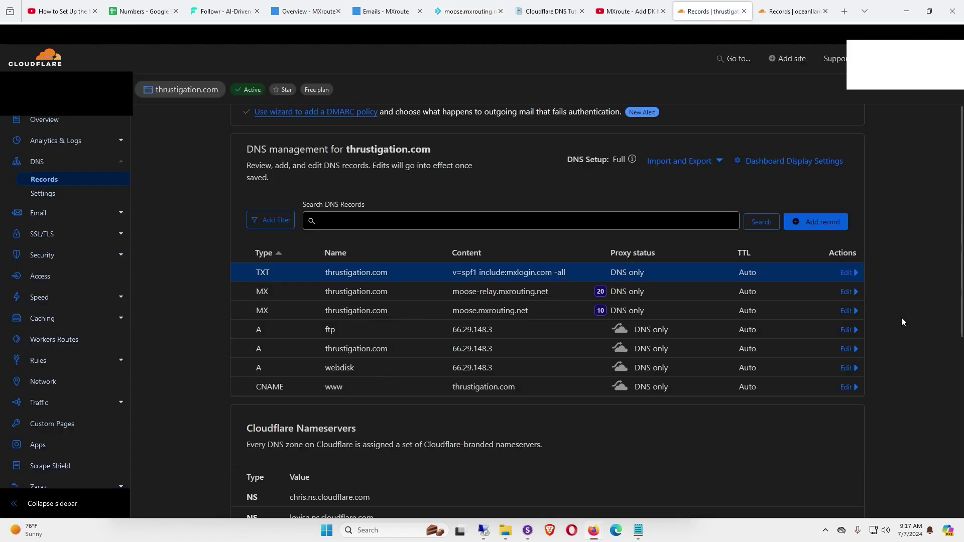
click(810, 226)
click(283, 287)
scroll(282, 318, down, 5)
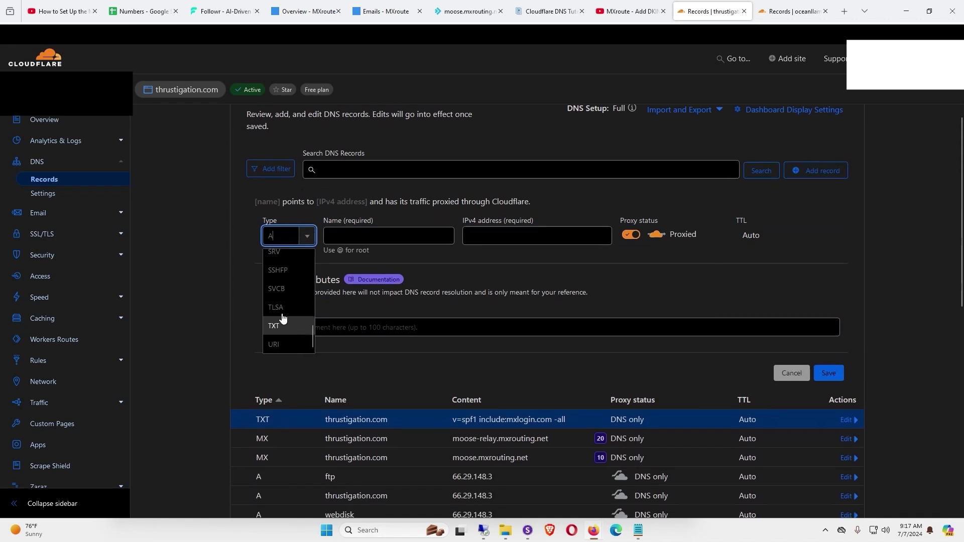
click(279, 325)
click(386, 238)
key(ctrl+6)
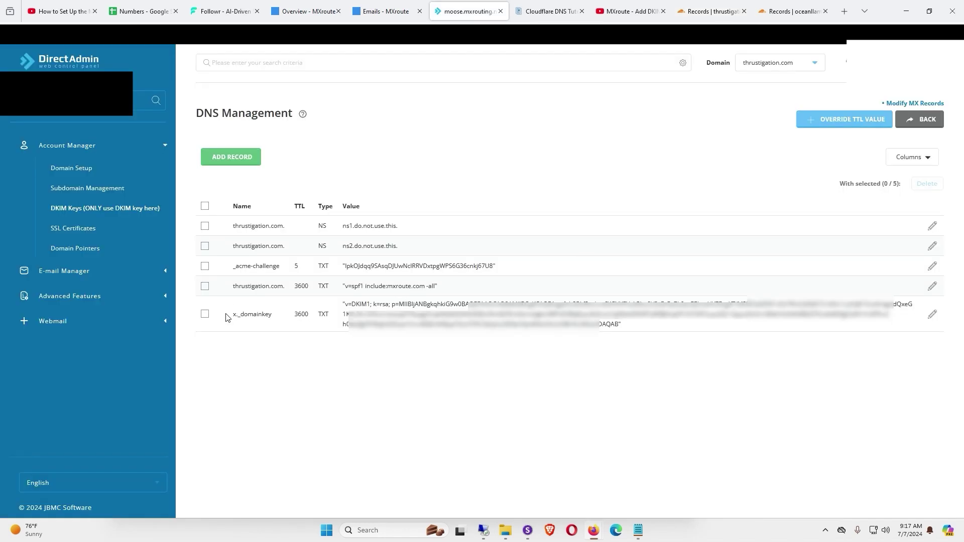
drag(226, 318, 271, 312)
key(ctrl+c)
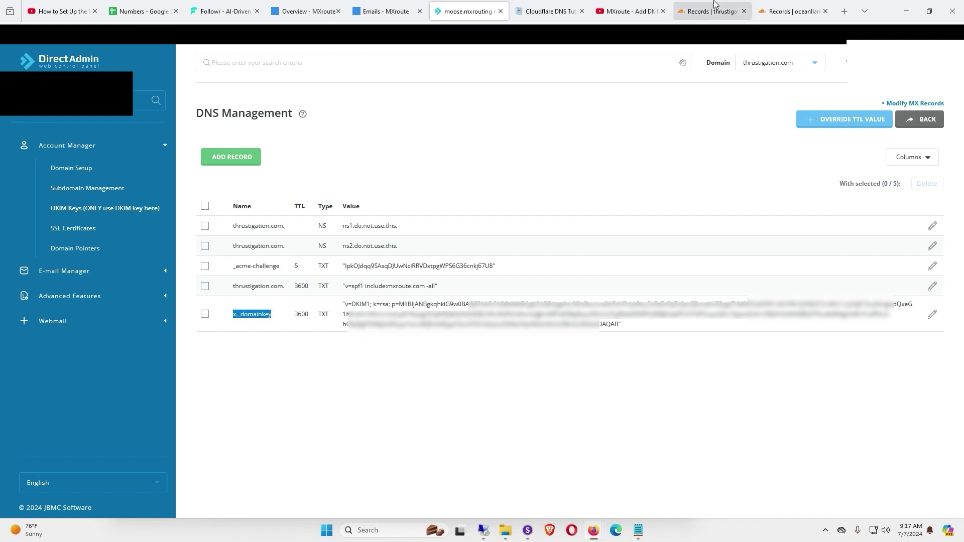
click(713, 11)
key(ctrl+v)
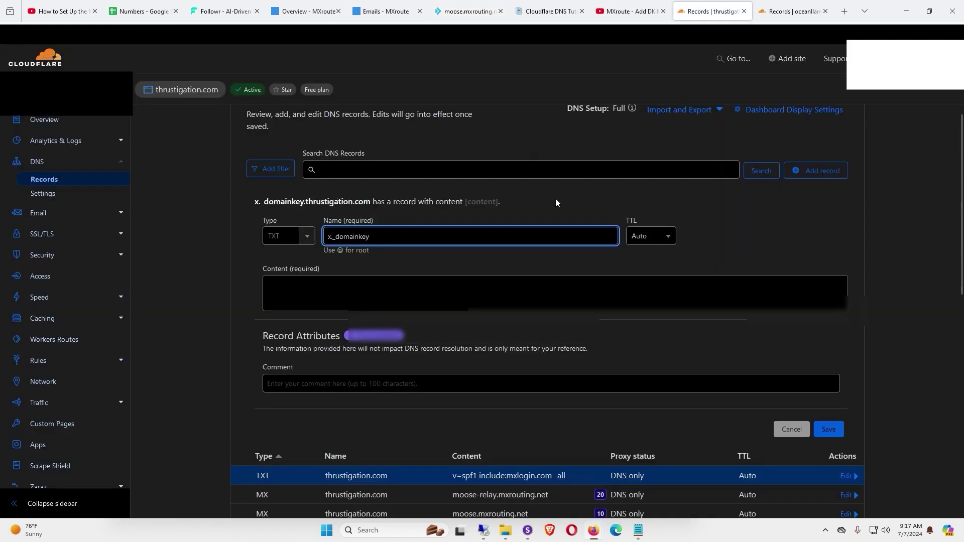
Paste the full DKIM key from DirectAdmin into the TXT record's content
click(420, 286)
click(469, 11)
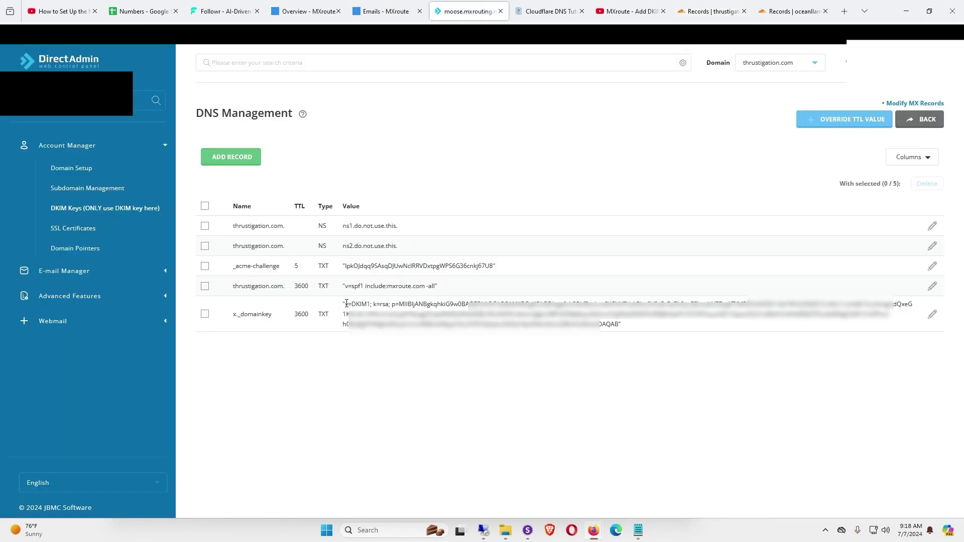
drag(347, 304, 618, 333)
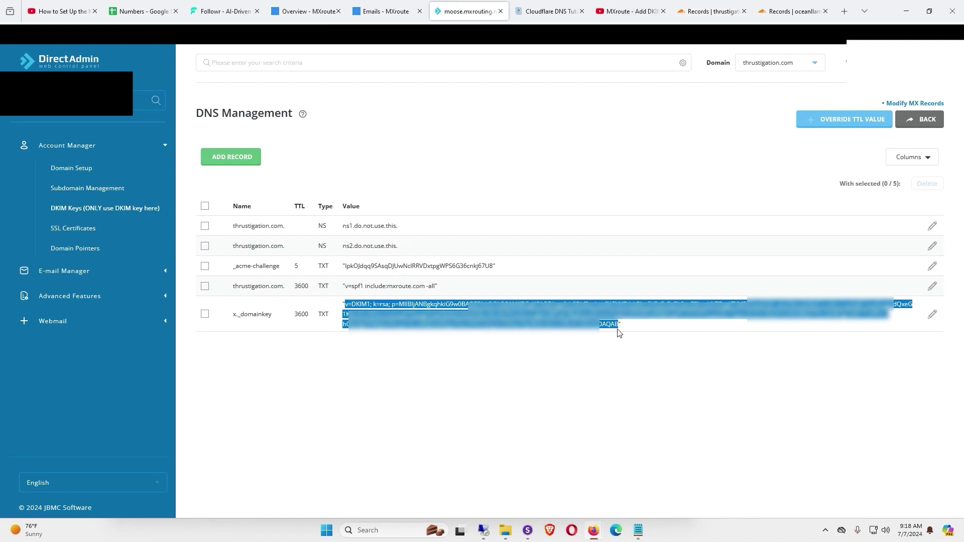
click(710, 11)
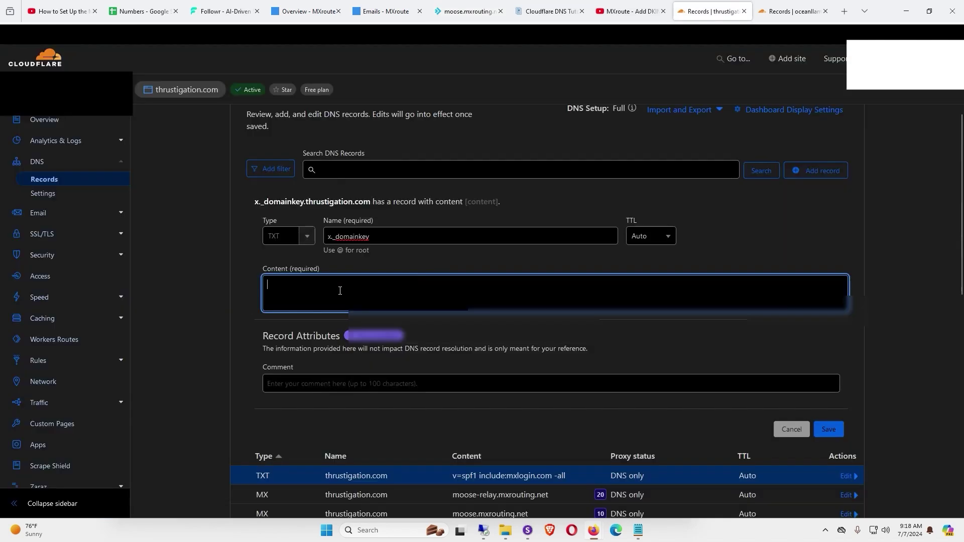
key(ctrl+v)
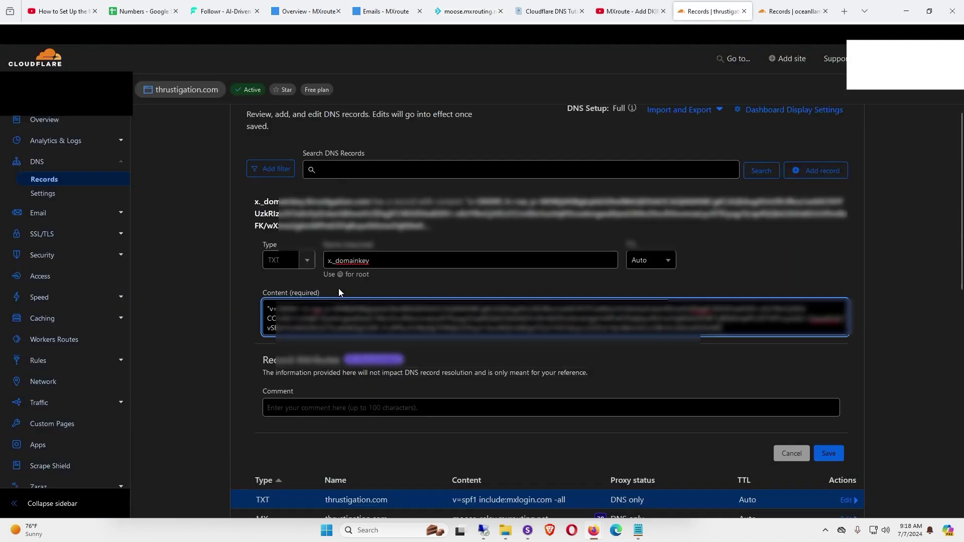
scroll(338, 289, up, 2)
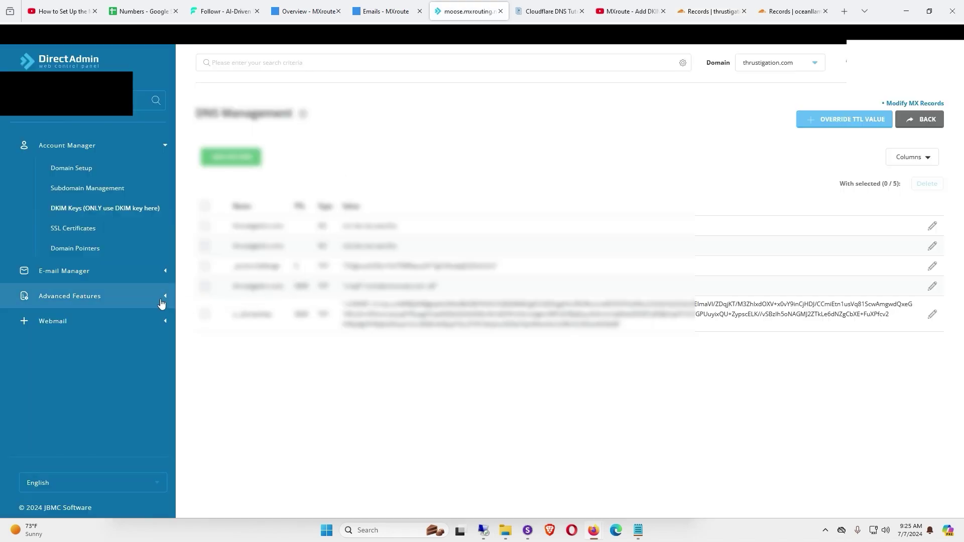
click(120, 282)
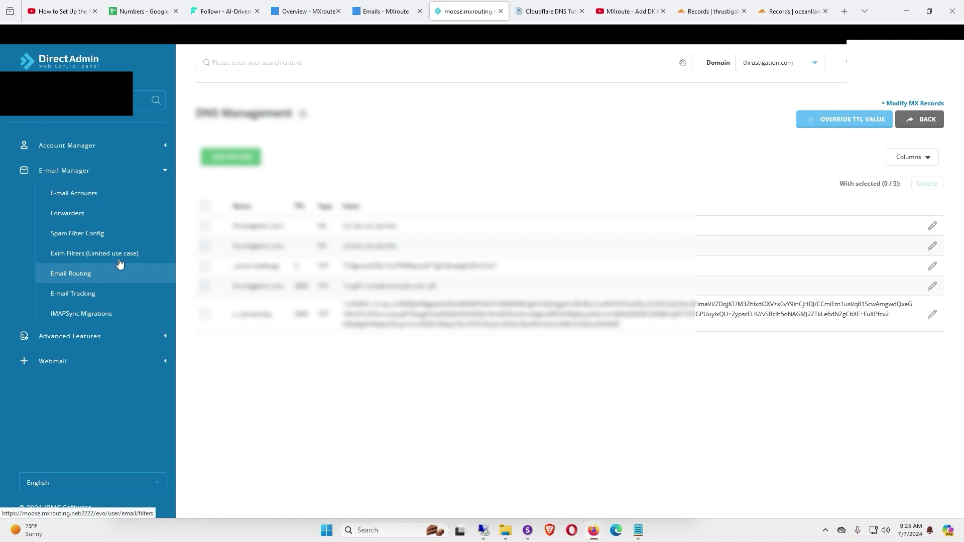
click(120, 194)
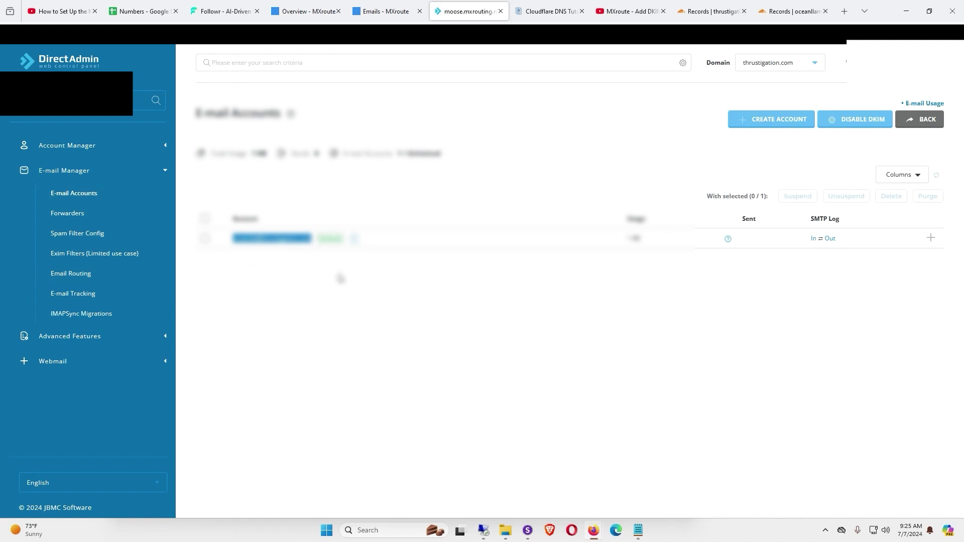
click(773, 130)
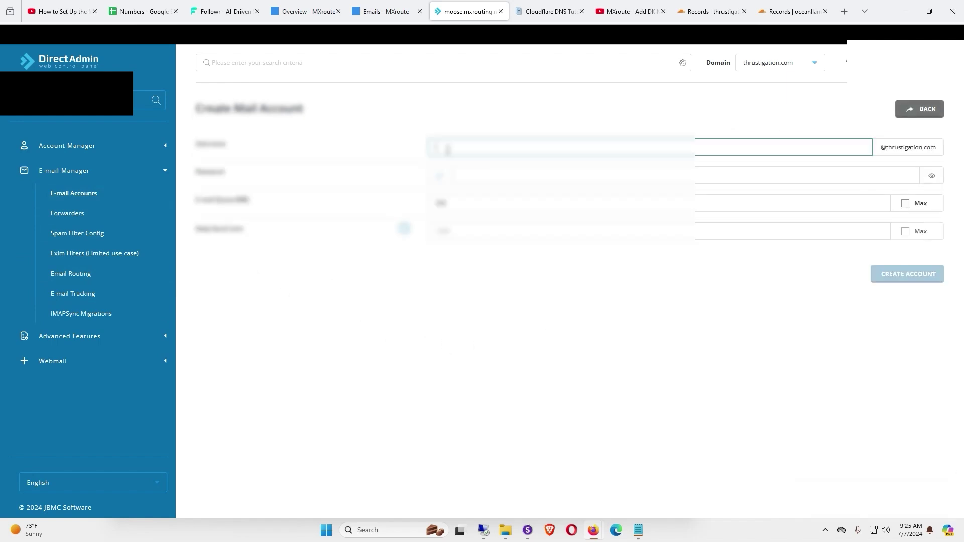
click(685, 174)
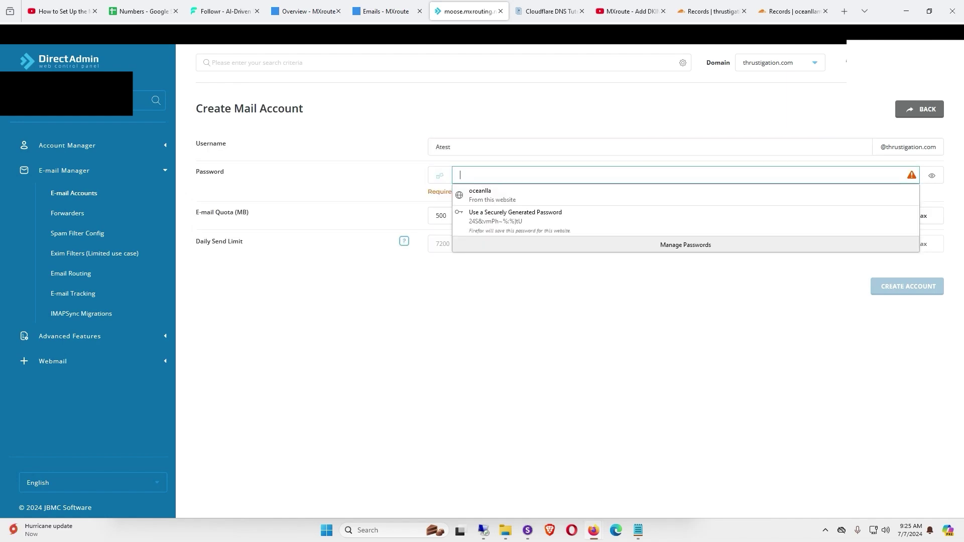
key(ctrl+v)
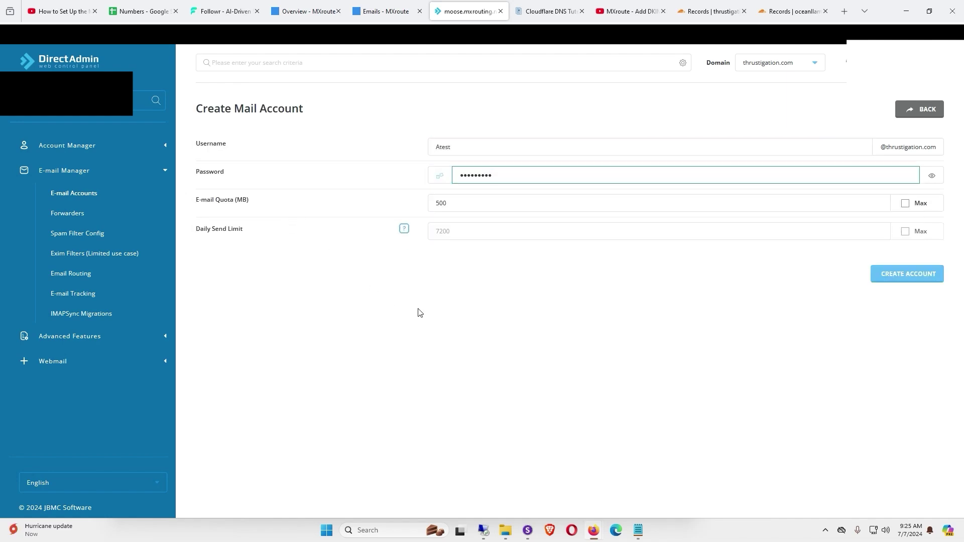
click(909, 285)
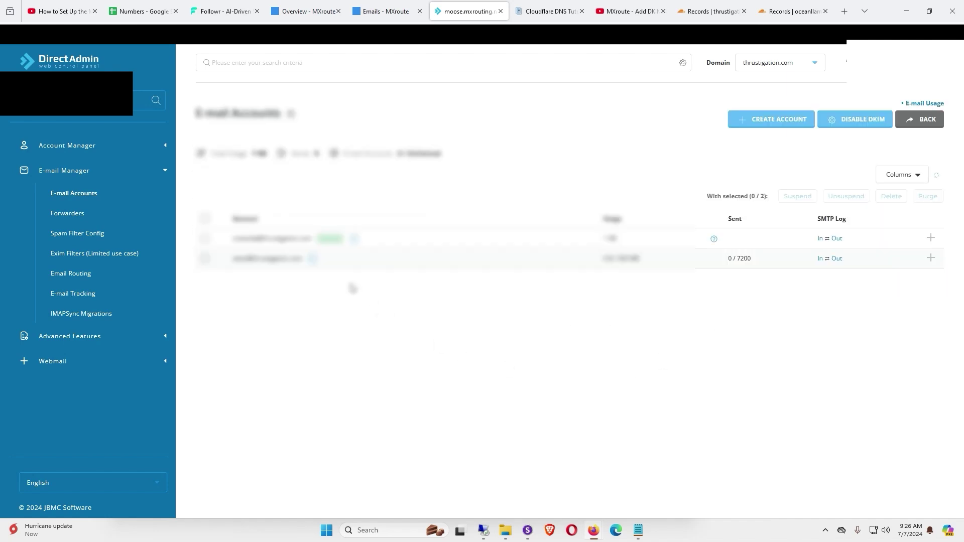
Send the test email 'Just seeing if this works.' from the new mailbox in Roundcube
click(312, 259)
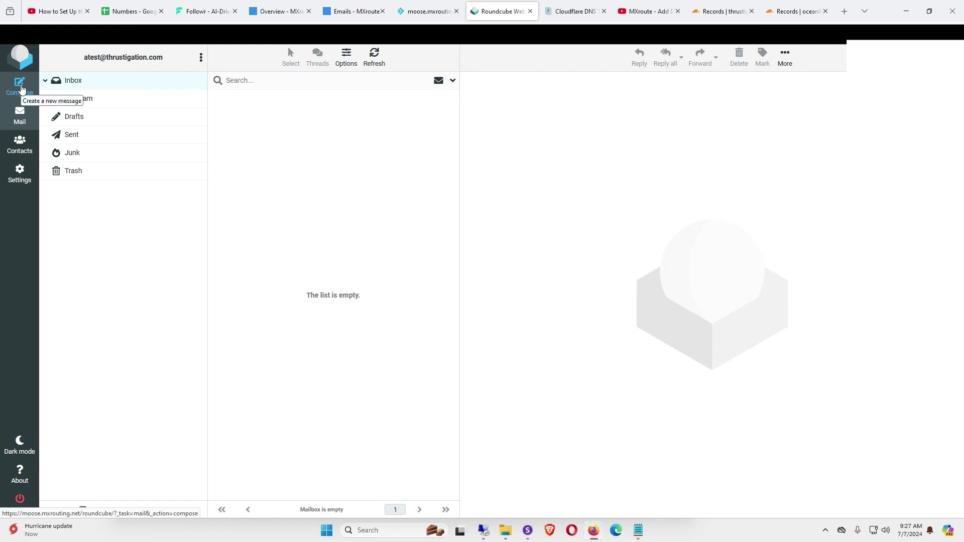
click(19, 85)
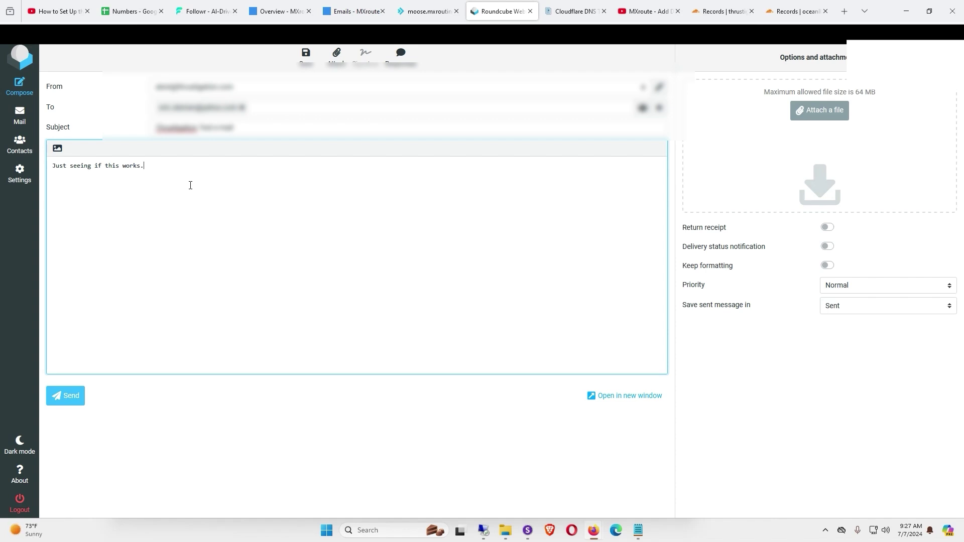
click(66, 398)
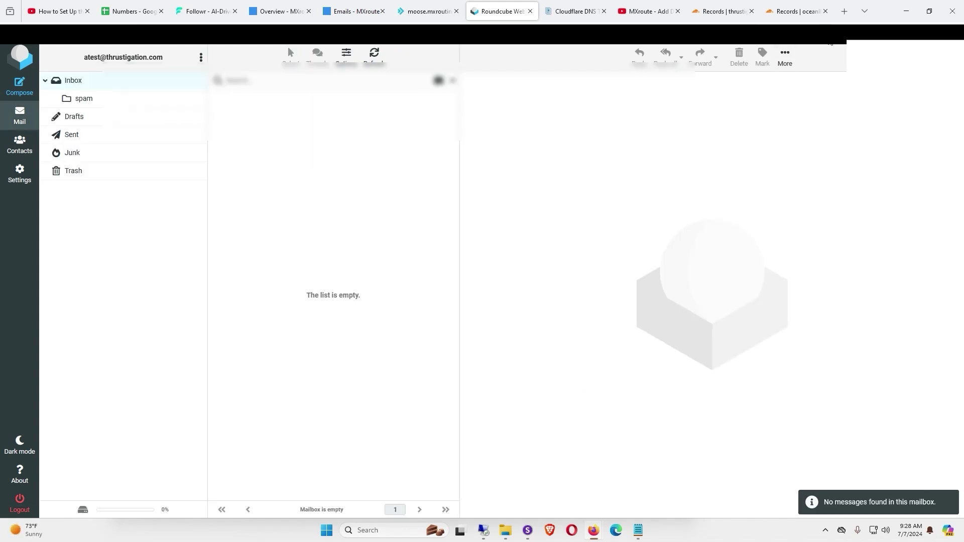
click(844, 19)
click(452, 34)
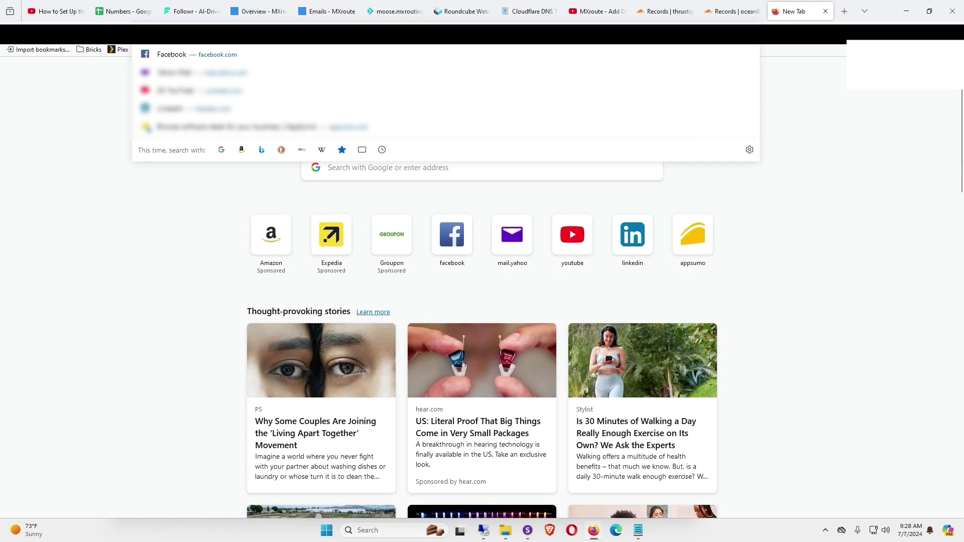
Load Yahoo Mail and open the test message received from the thrustigation.com mailbox
text(mail)
key(Return)
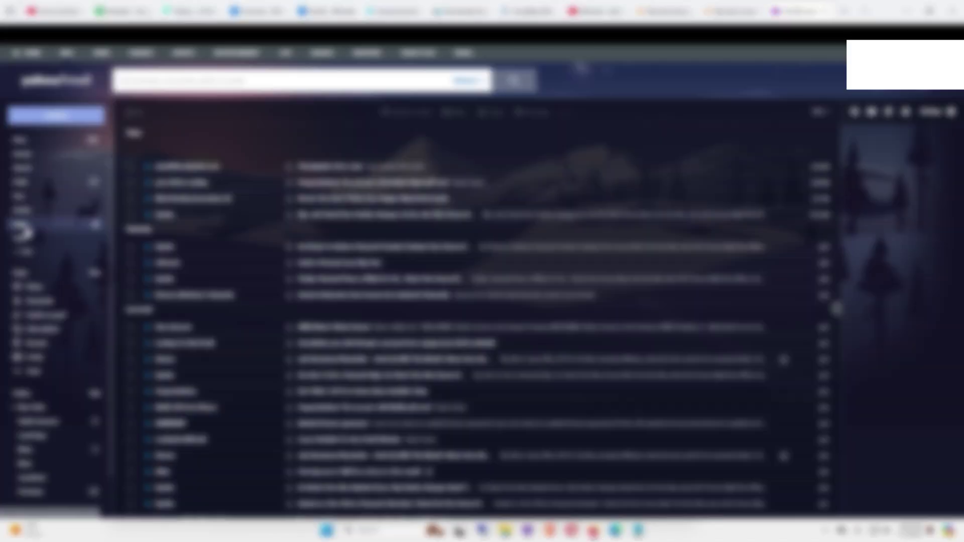
click(431, 168)
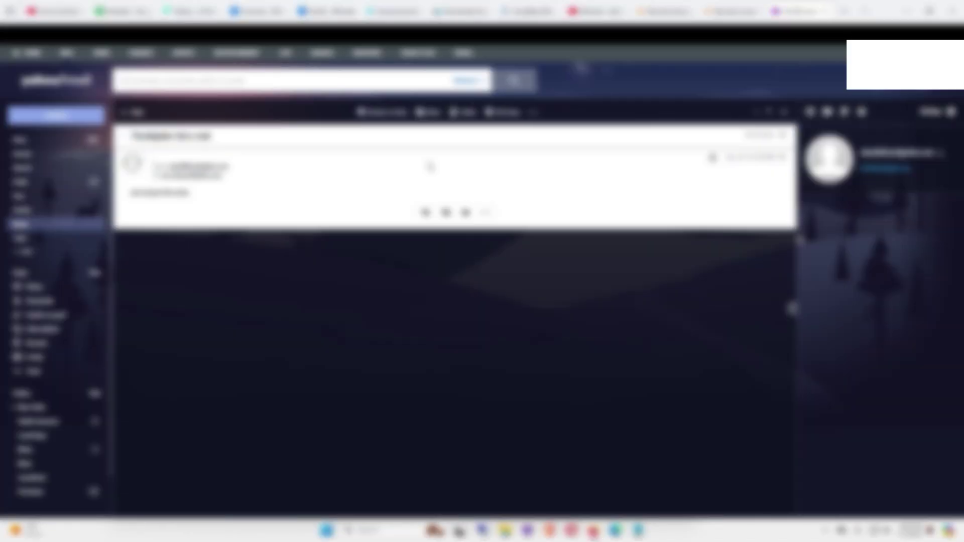
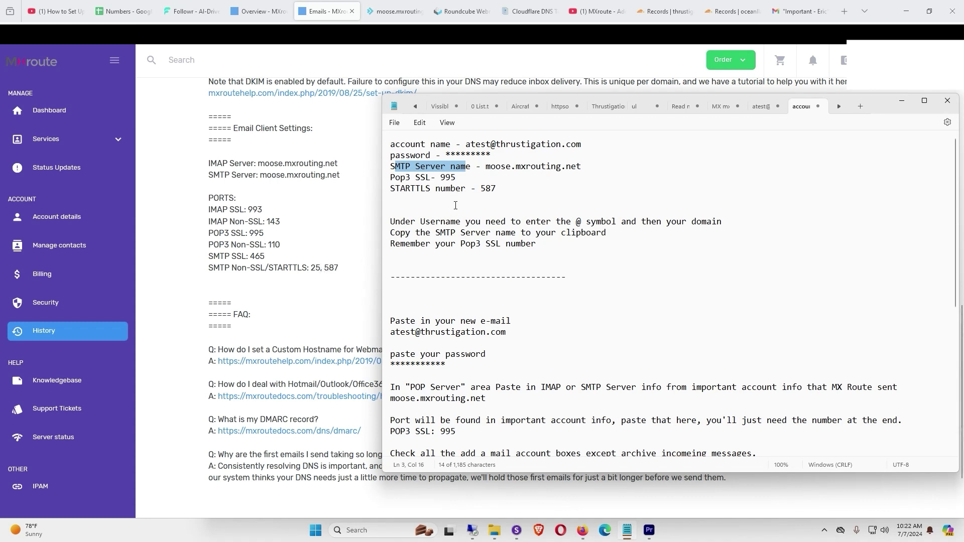
click(517, 190)
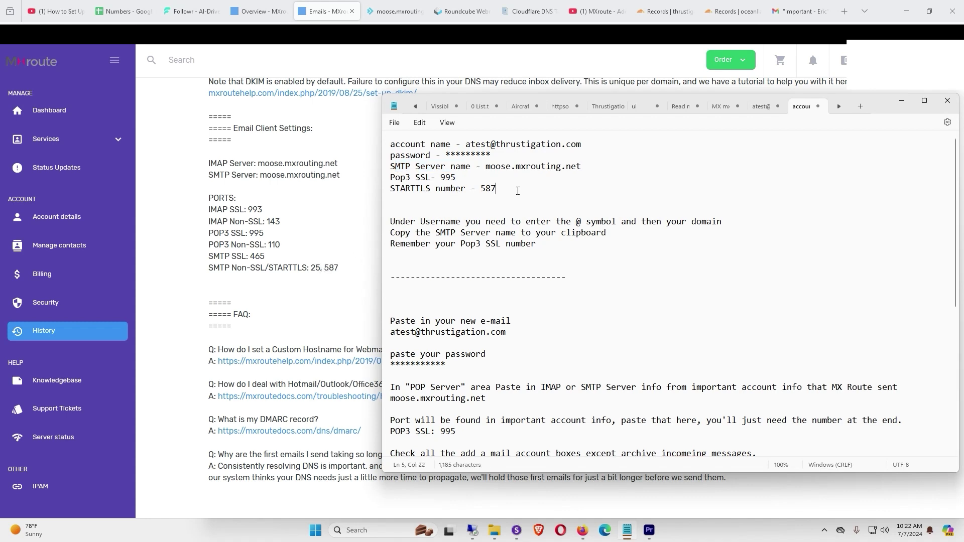
drag(406, 221, 460, 221)
click(542, 222)
drag(576, 221, 733, 225)
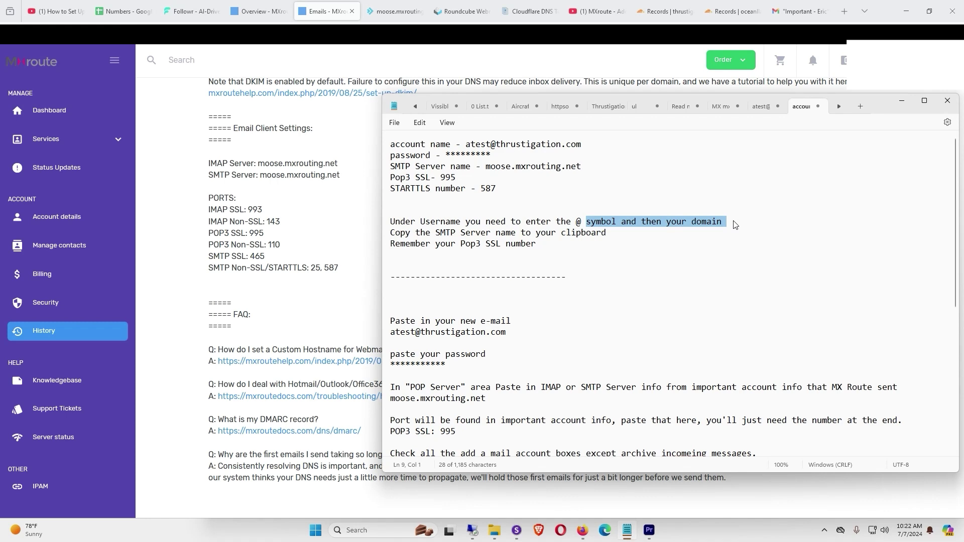
click(733, 224)
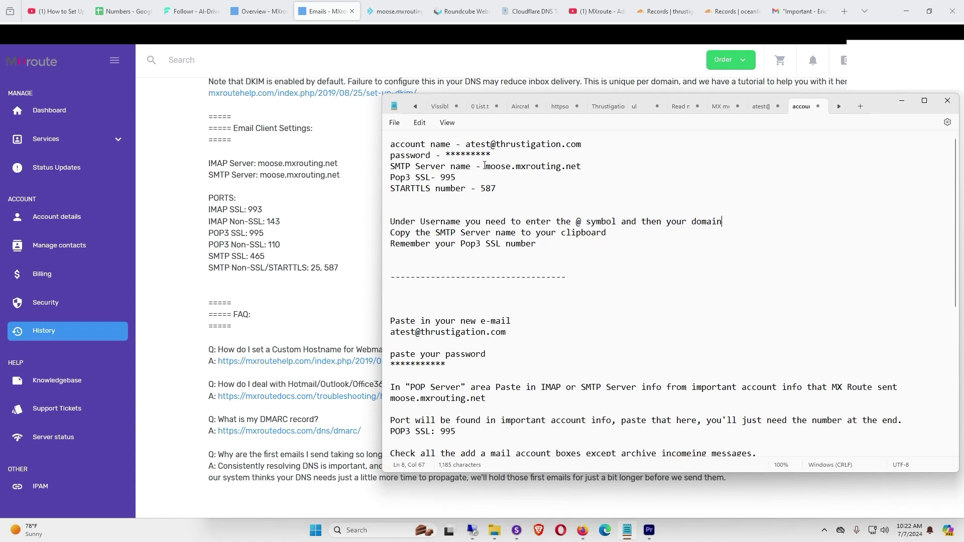
drag(486, 166, 583, 169)
key(ctrl+c)
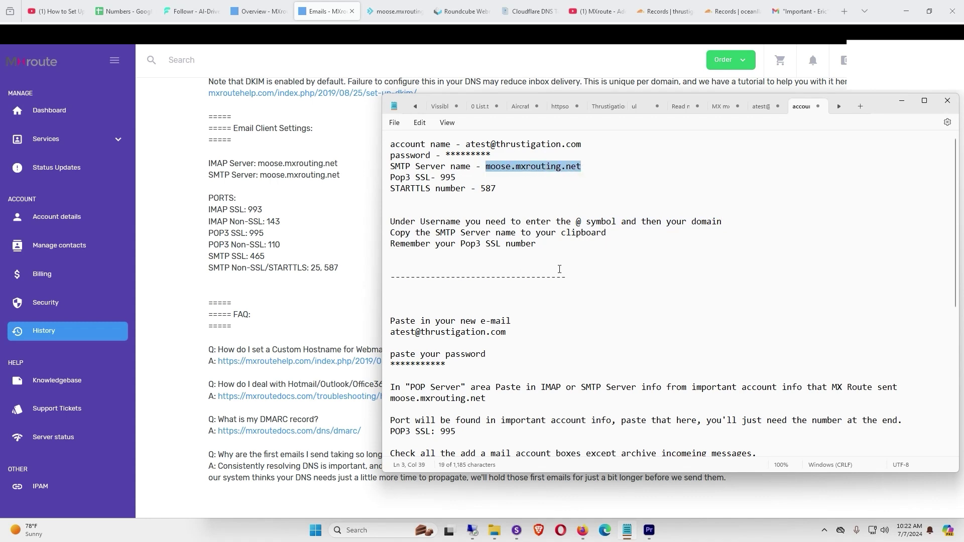
click(555, 243)
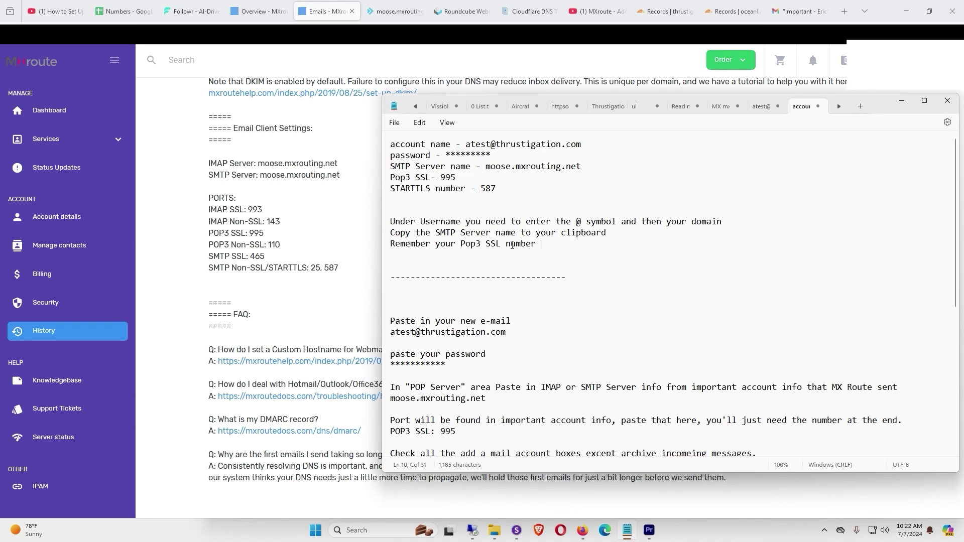
drag(459, 245, 543, 246)
click(543, 245)
drag(492, 143, 593, 150)
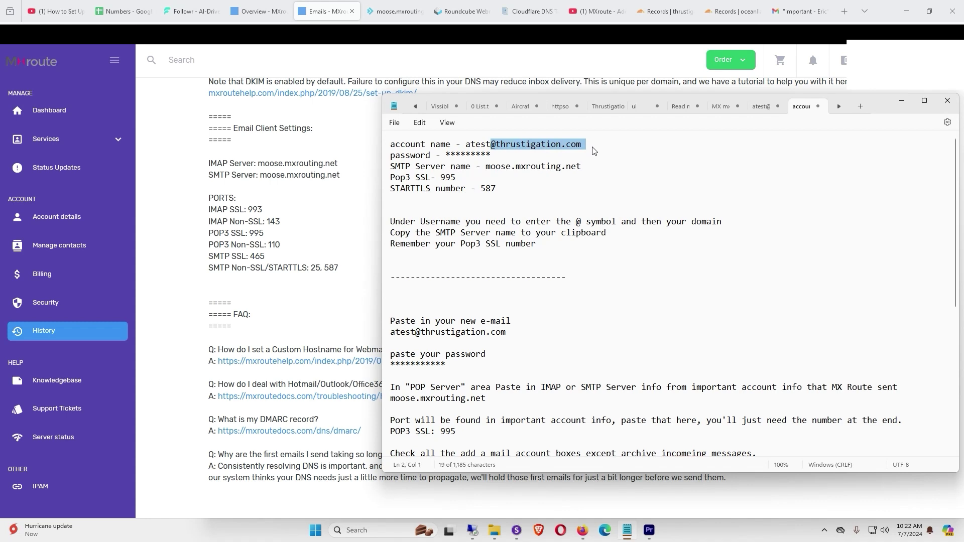
click(594, 149)
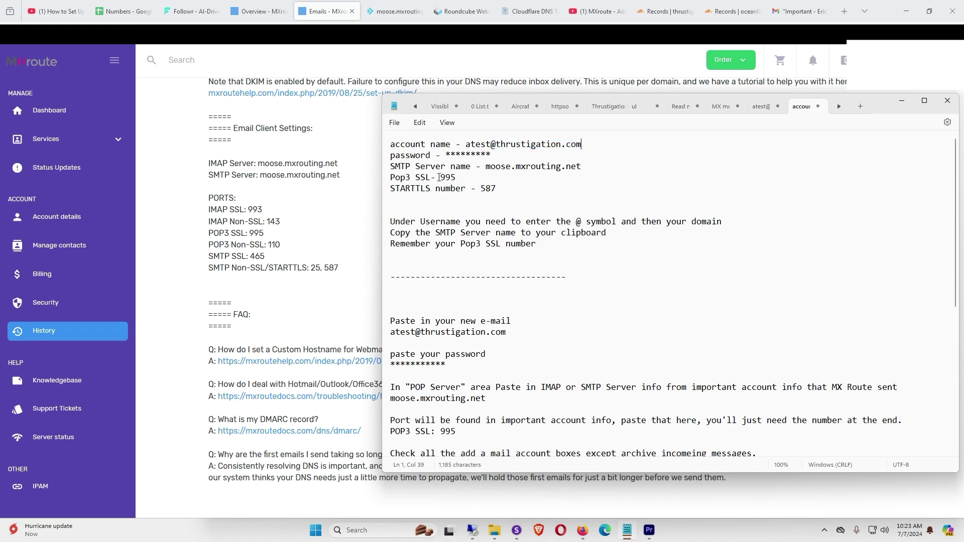
In Gmail's Accounts and Import settings, begin adding another mail account to check
click(801, 11)
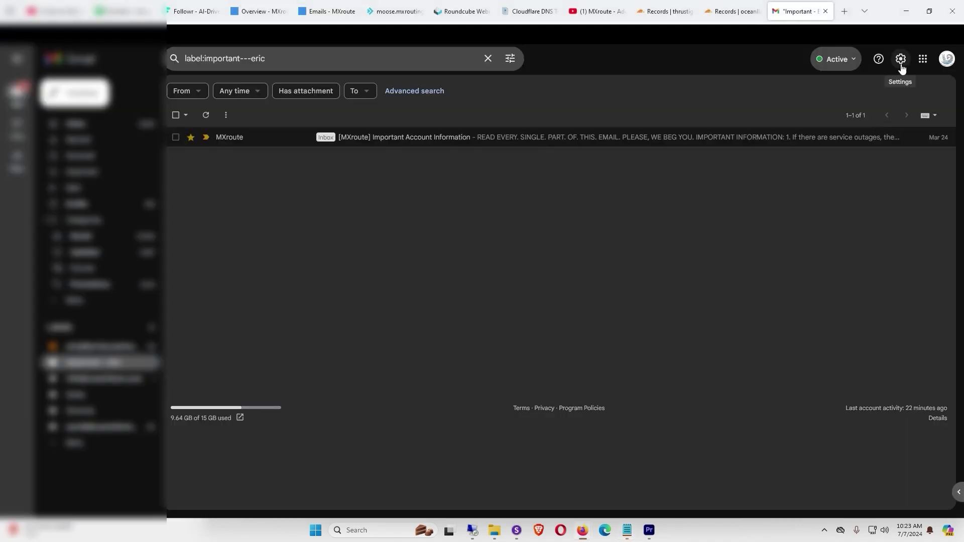
click(901, 60)
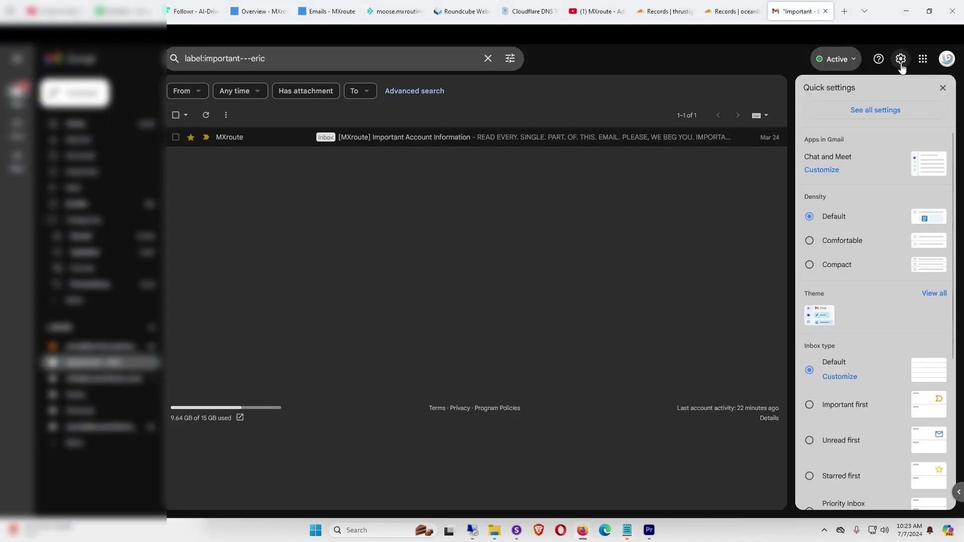
click(880, 112)
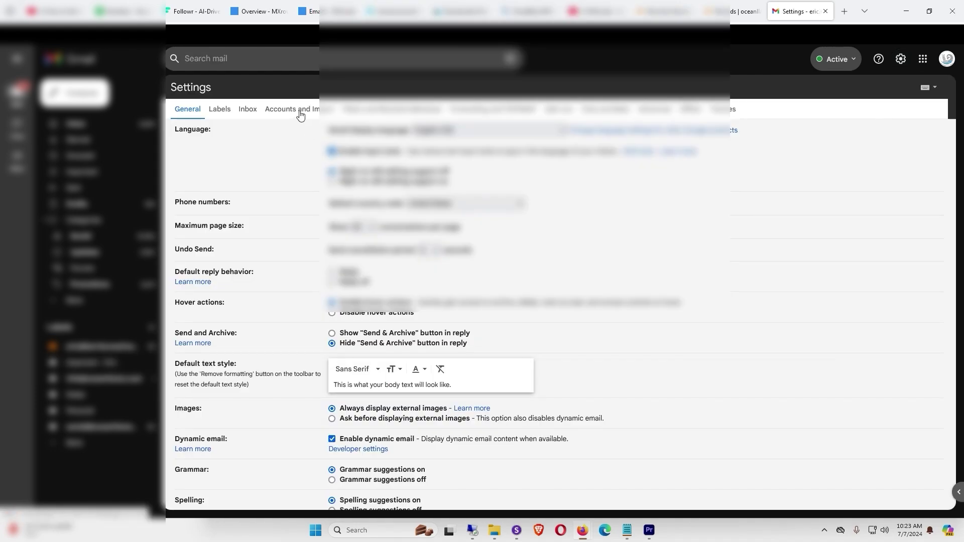
click(300, 115)
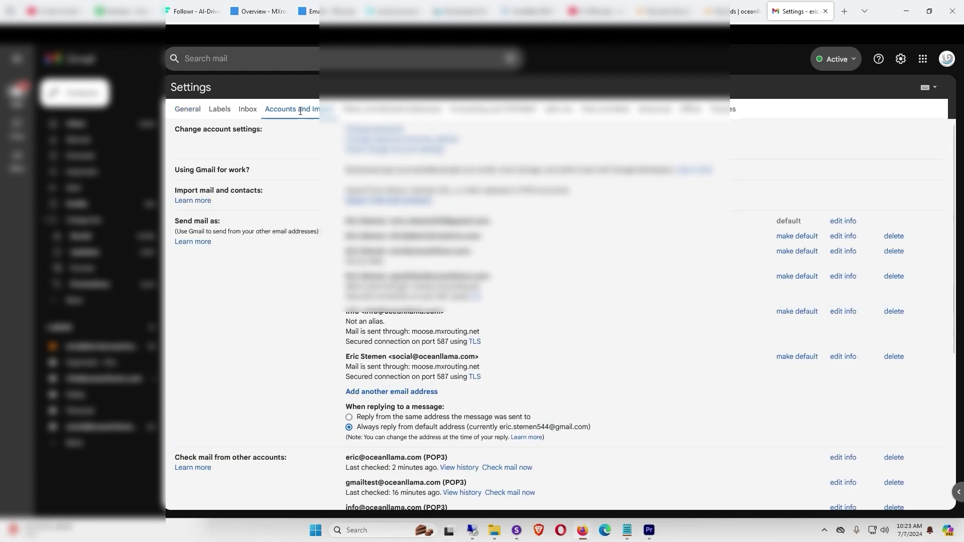
scroll(311, 201, down, 10)
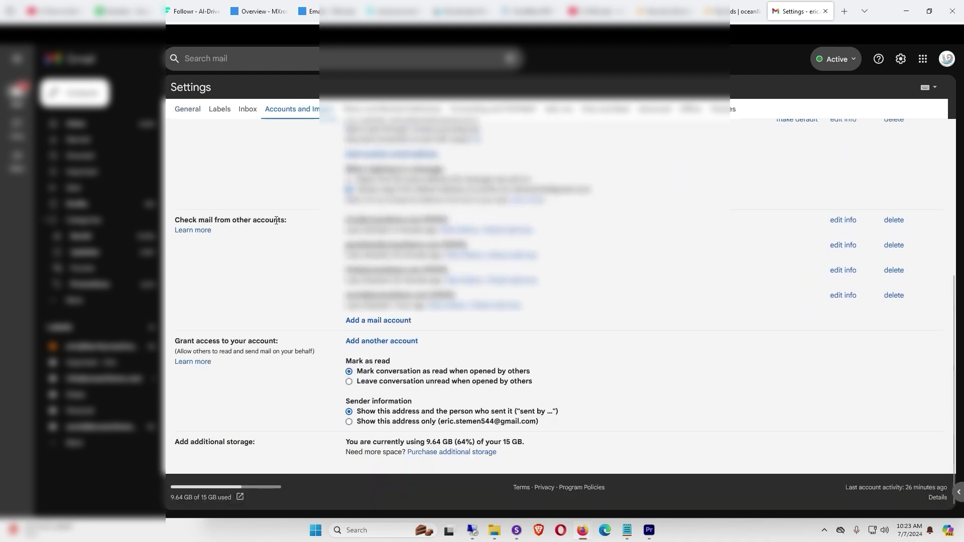
click(408, 322)
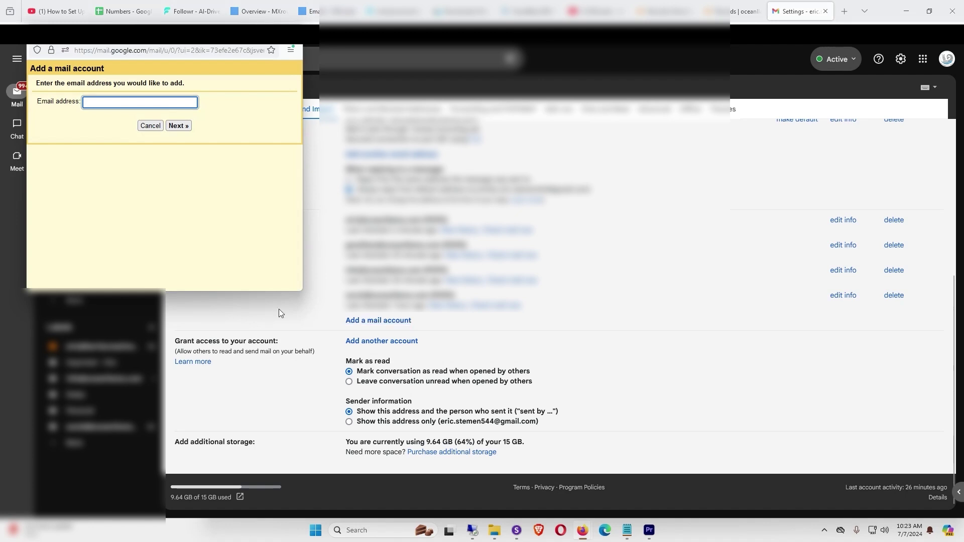
Enter the suggested thrustigation.com address and choose to import its mail via POP3
text(a)
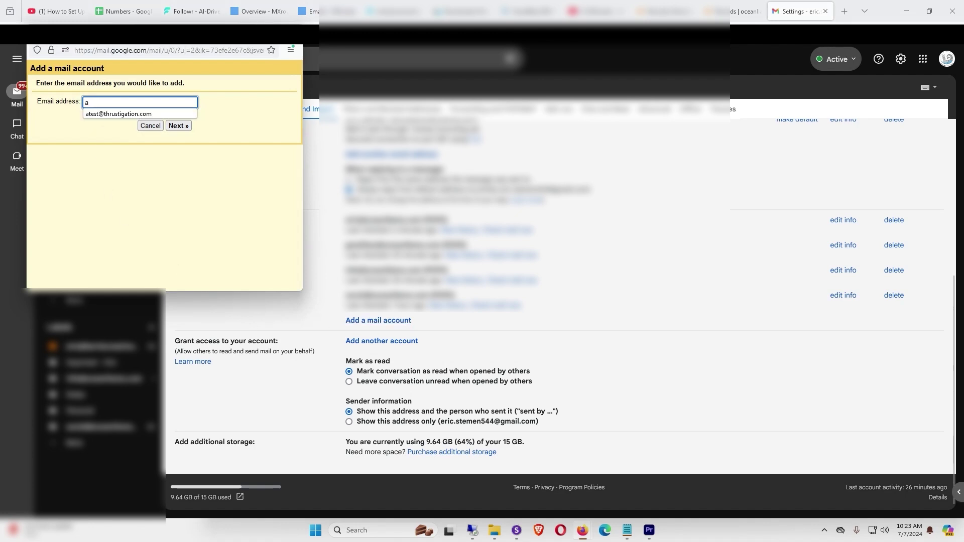
key(Down)
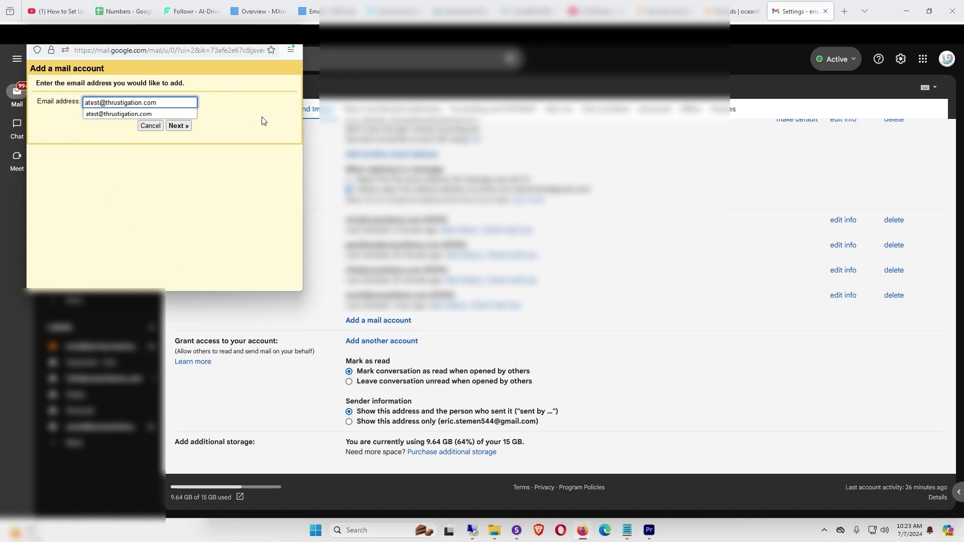
click(178, 126)
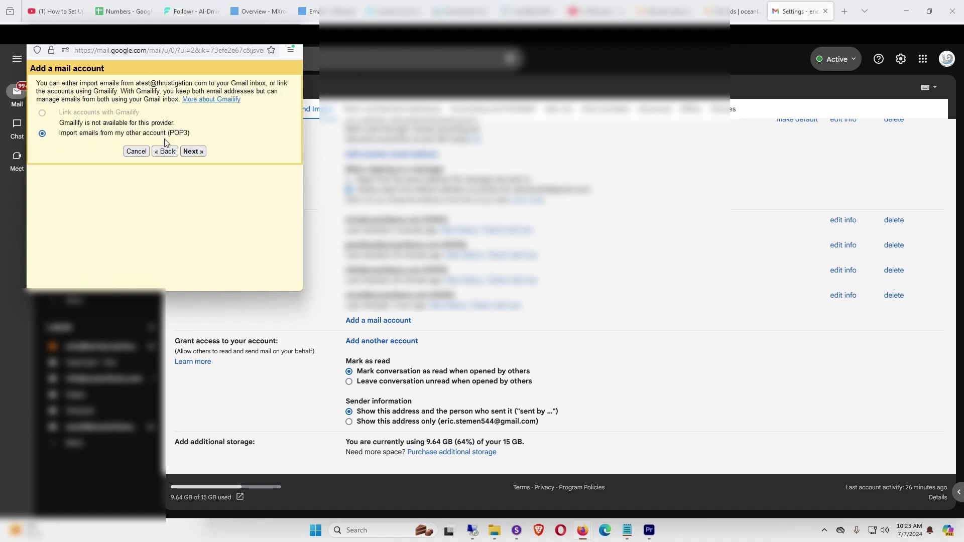
click(193, 151)
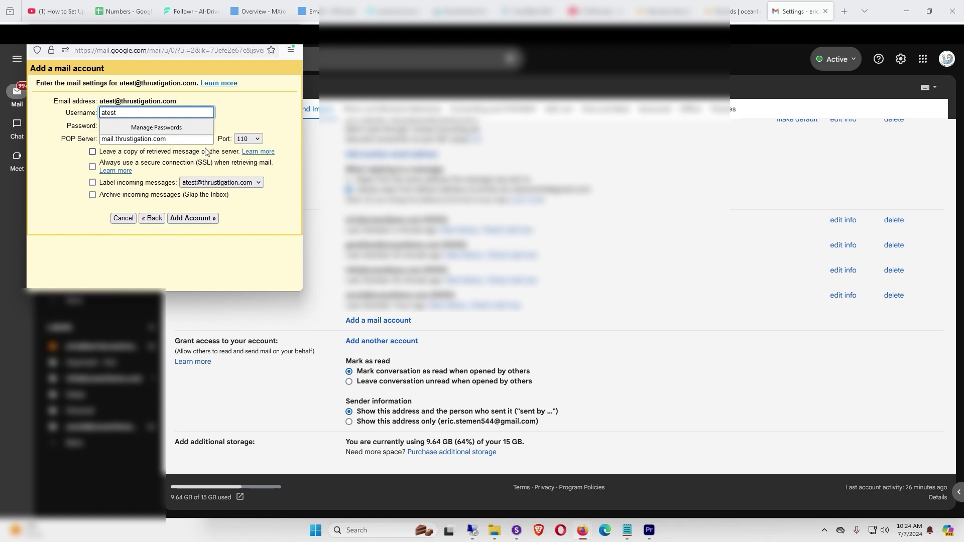
click(147, 112)
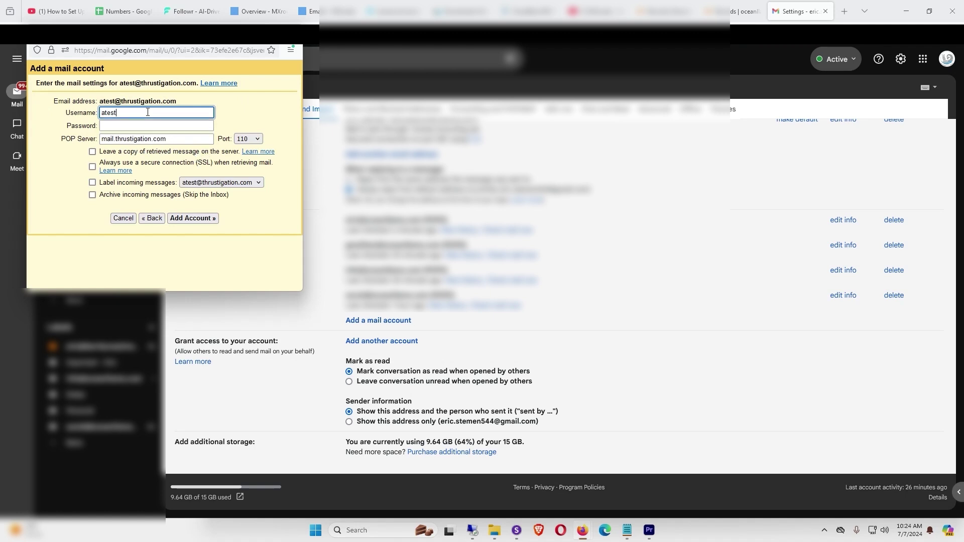
text(@)
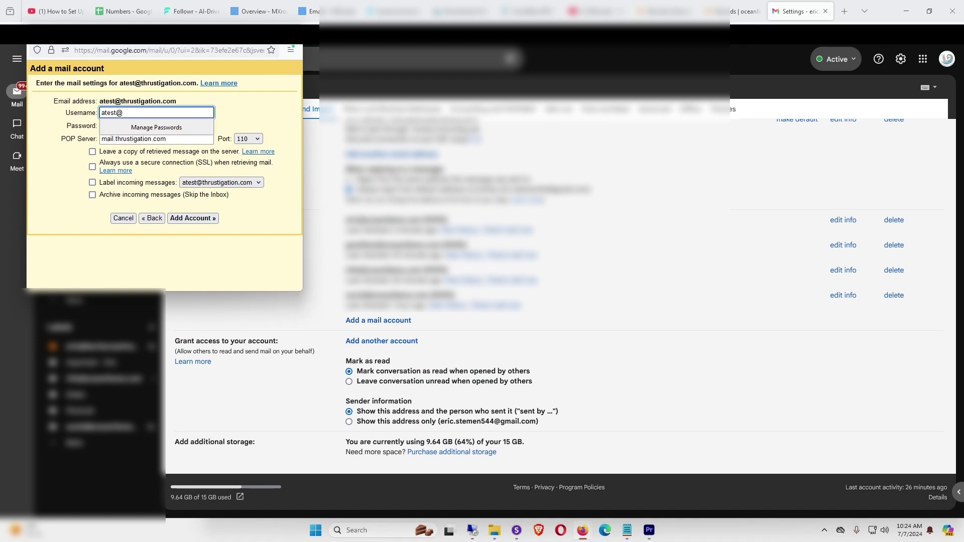
text(thrustigation.com)
click(175, 125)
text(•••••••••)
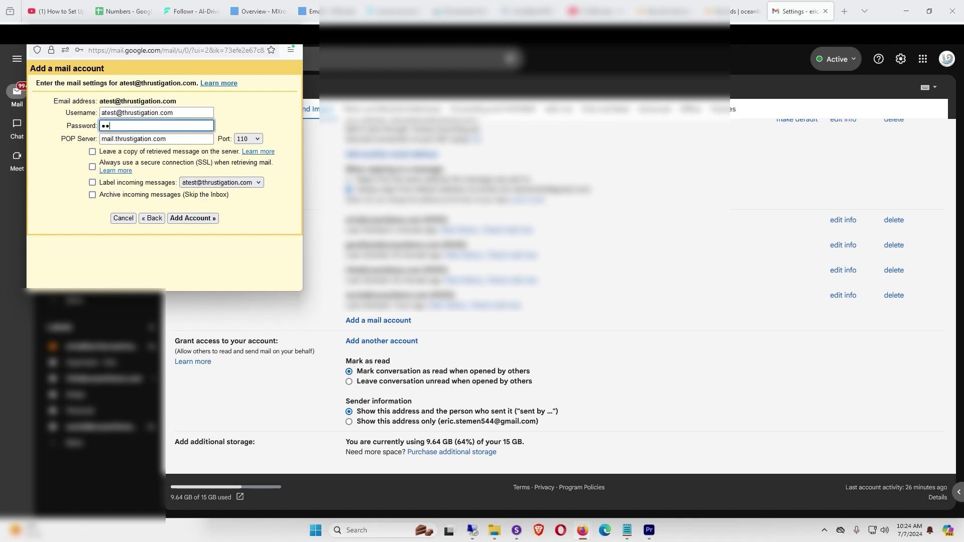
click(179, 140)
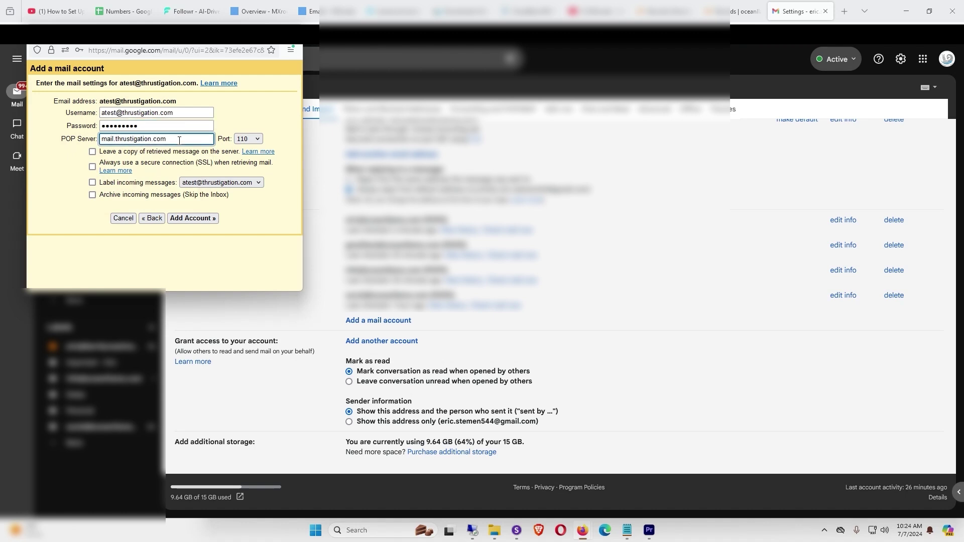
triple_click(179, 140)
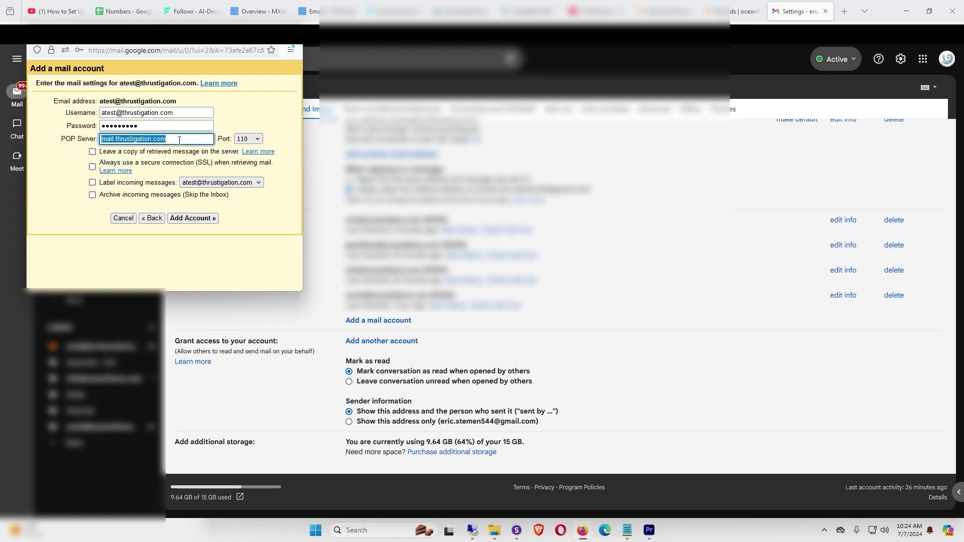
key(BackSpace)
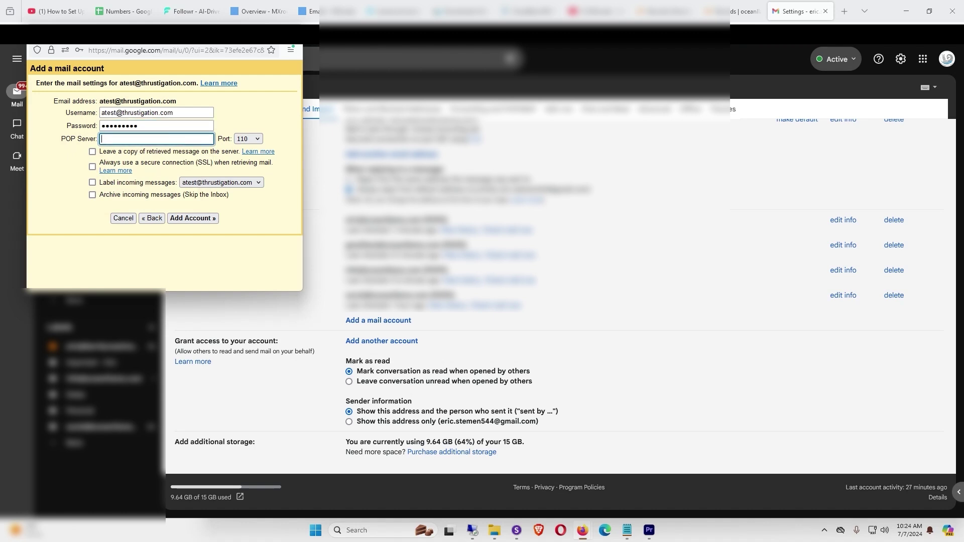
key(ctrl+v)
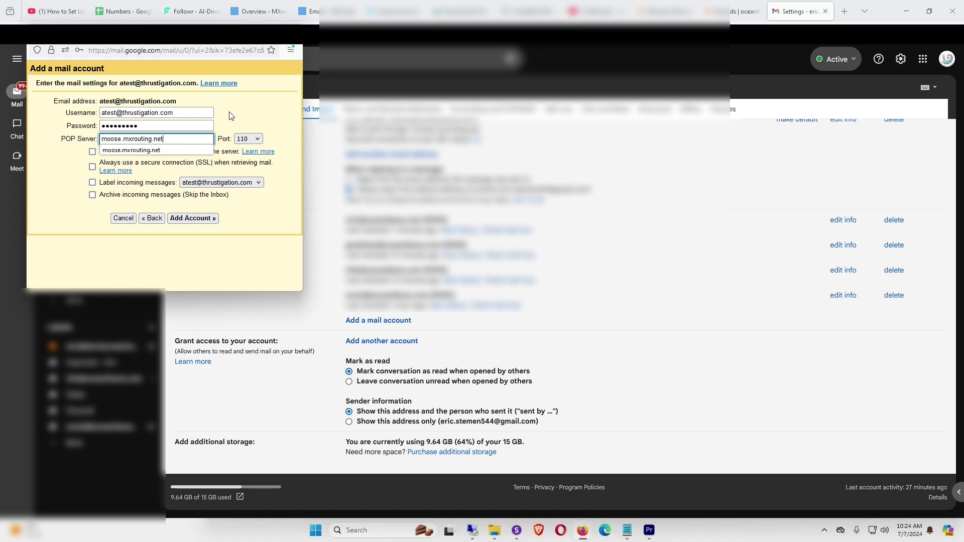
click(258, 139)
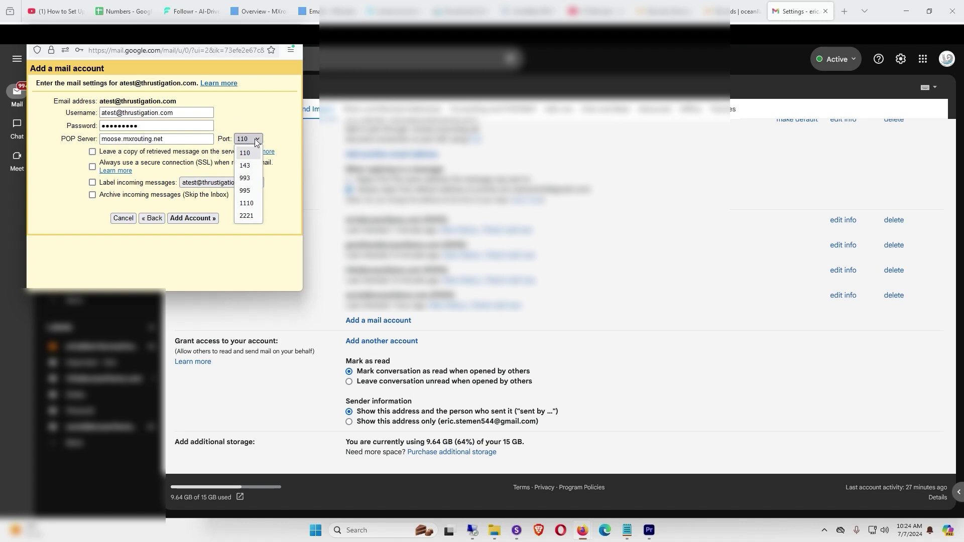
click(248, 192)
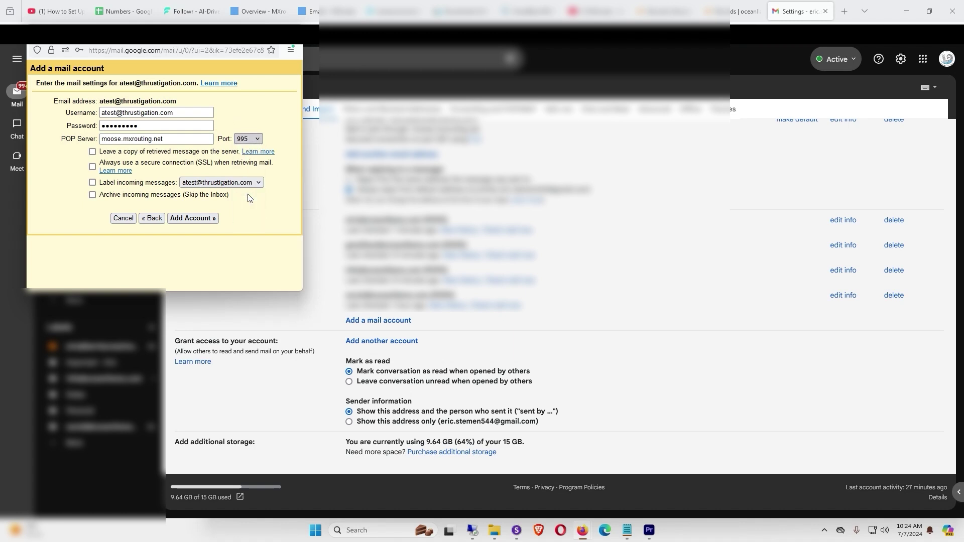
Keep server copies, use SSL, label incoming mail with the address, and add the account
click(92, 153)
click(92, 168)
click(93, 184)
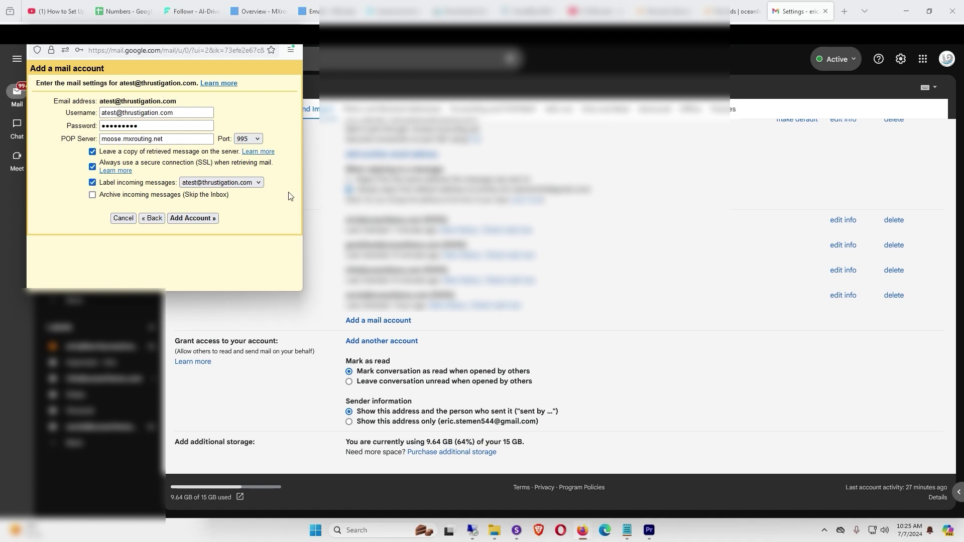
click(261, 185)
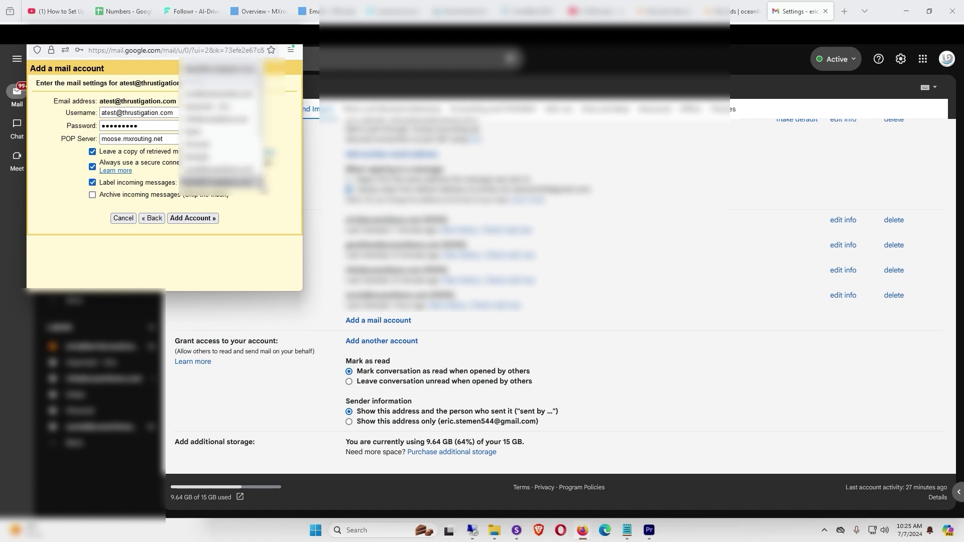
click(261, 182)
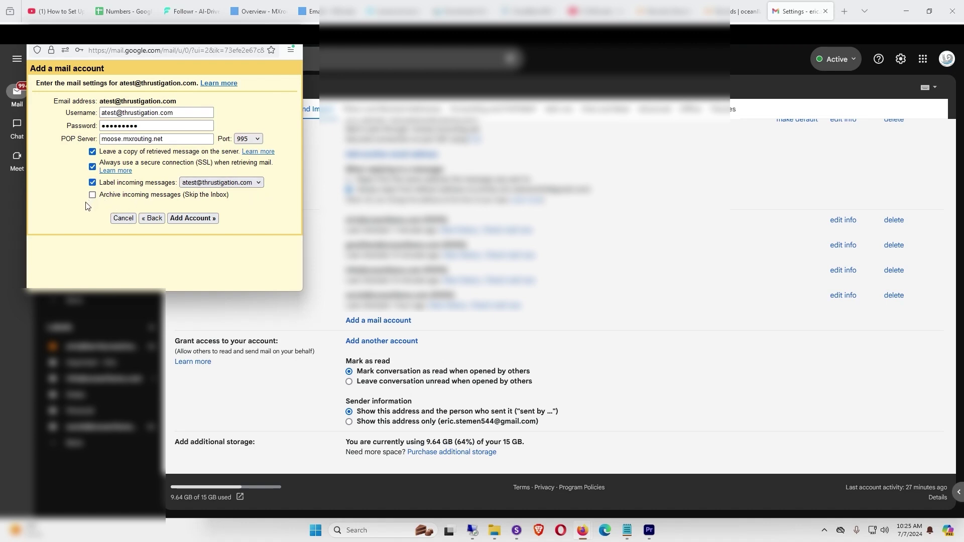
click(197, 219)
click(221, 173)
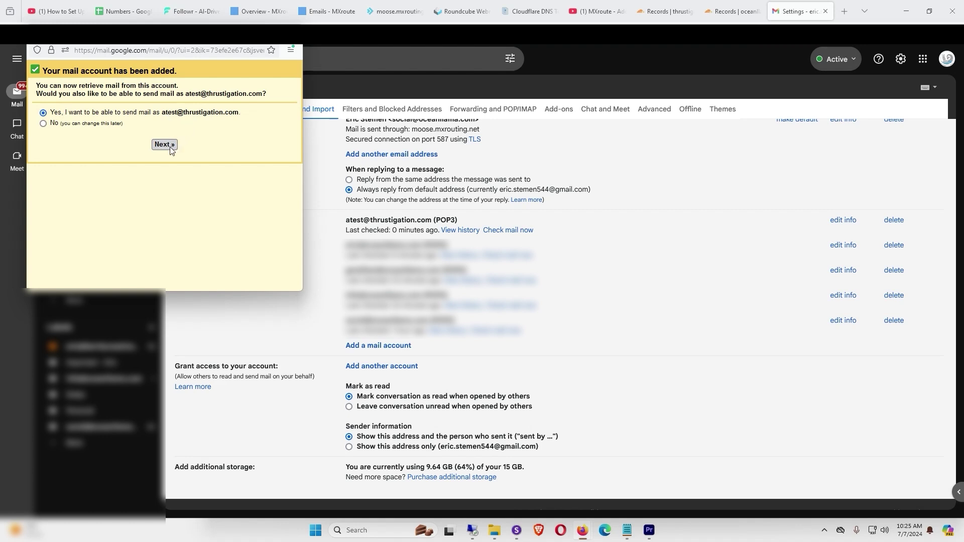
click(170, 147)
triple_click(151, 109)
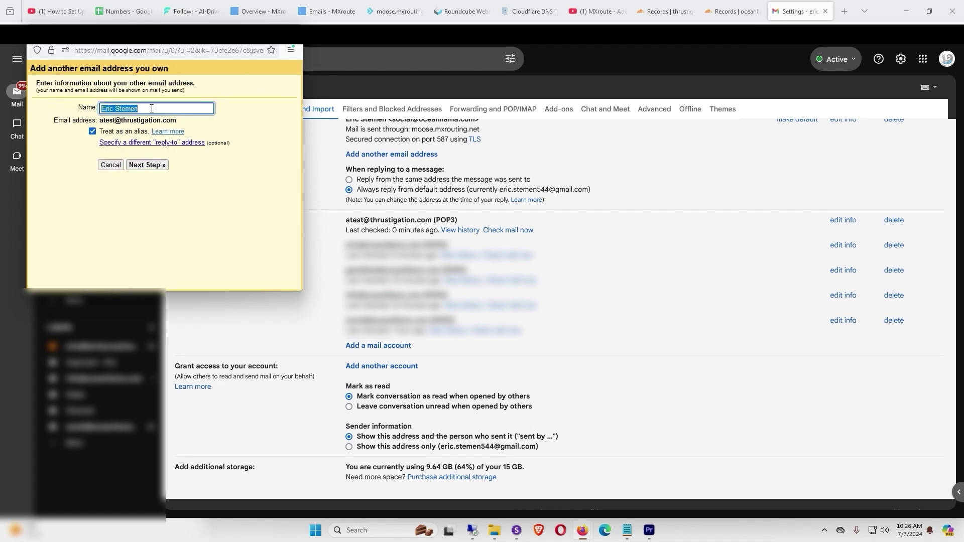
click(92, 132)
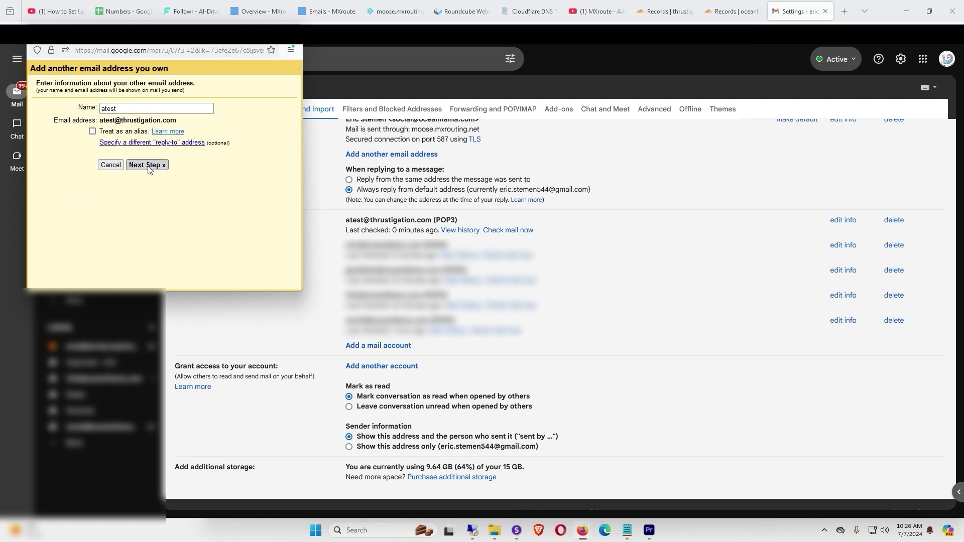
click(148, 166)
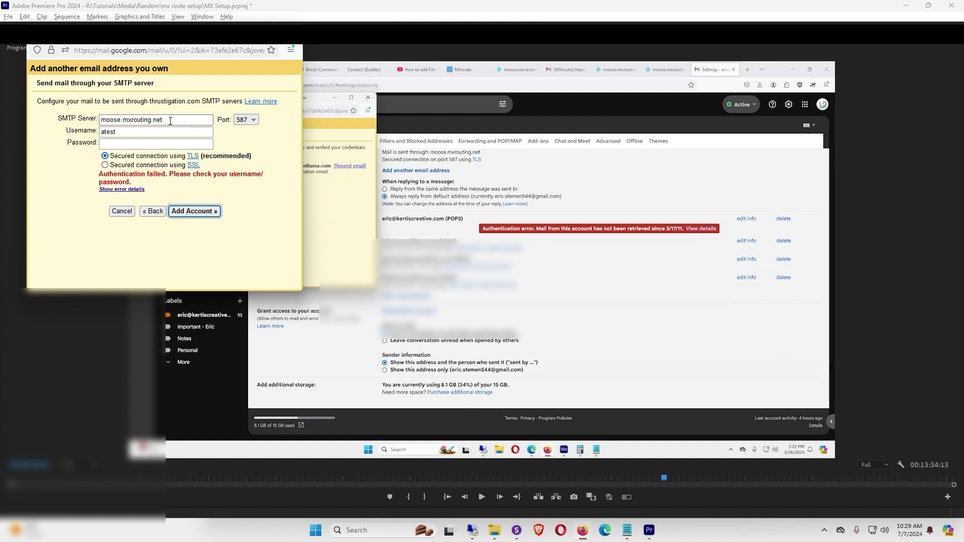
click(158, 132)
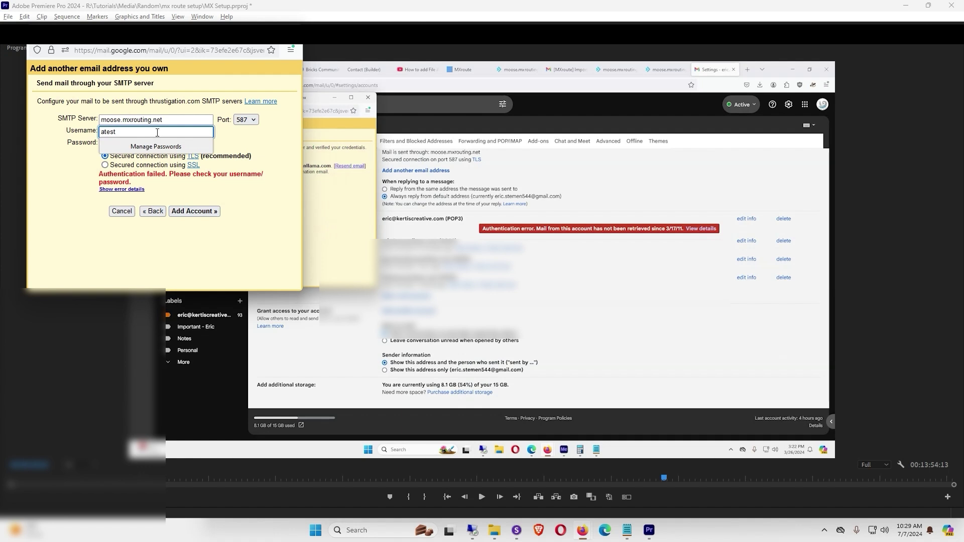
text(@o)
key(BackSpace)
text(thrustigation.com)
key(Tab)
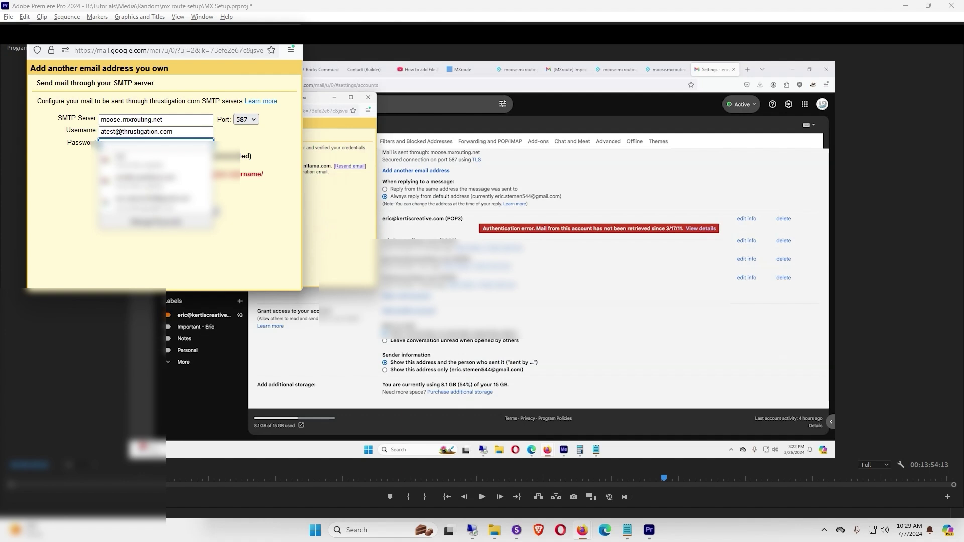
key(ctrl+v)
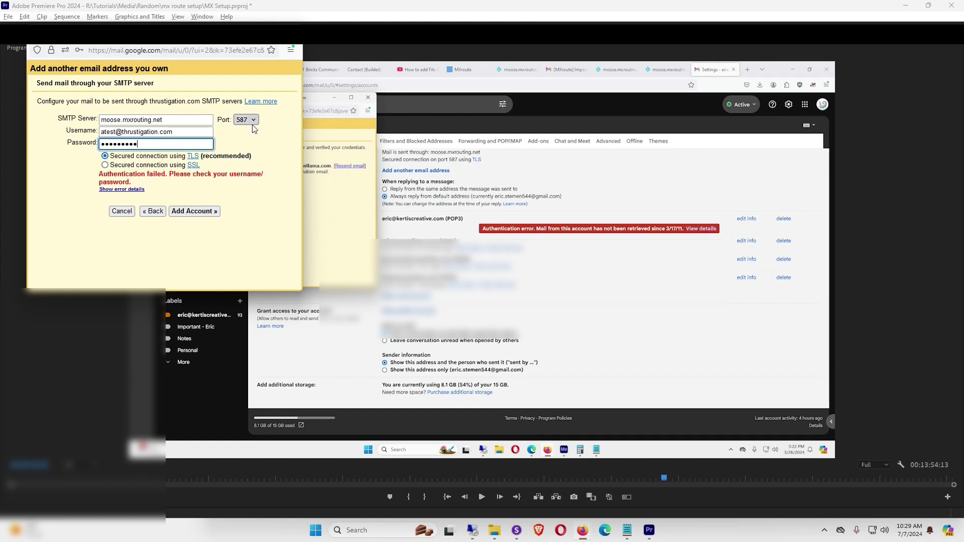
key(alt+Tab)
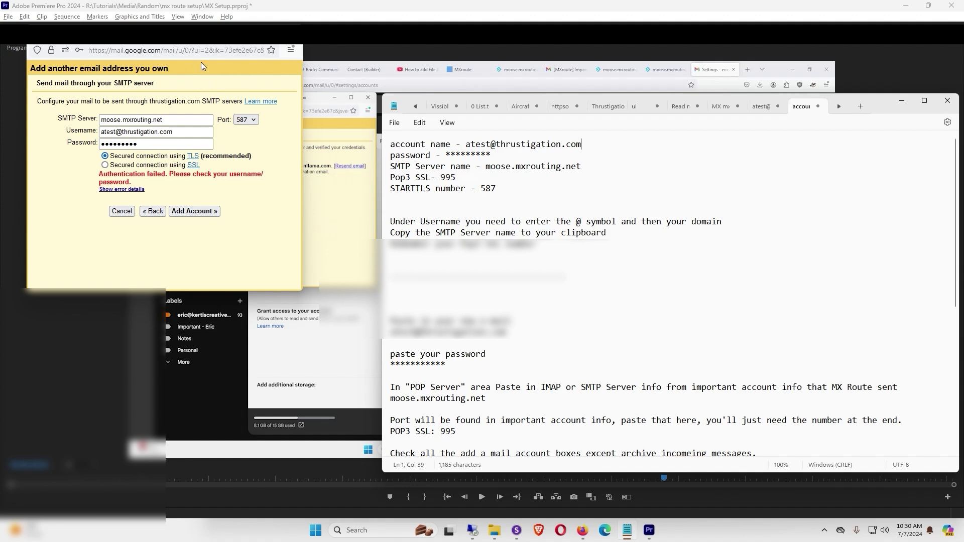
key(alt+Tab)
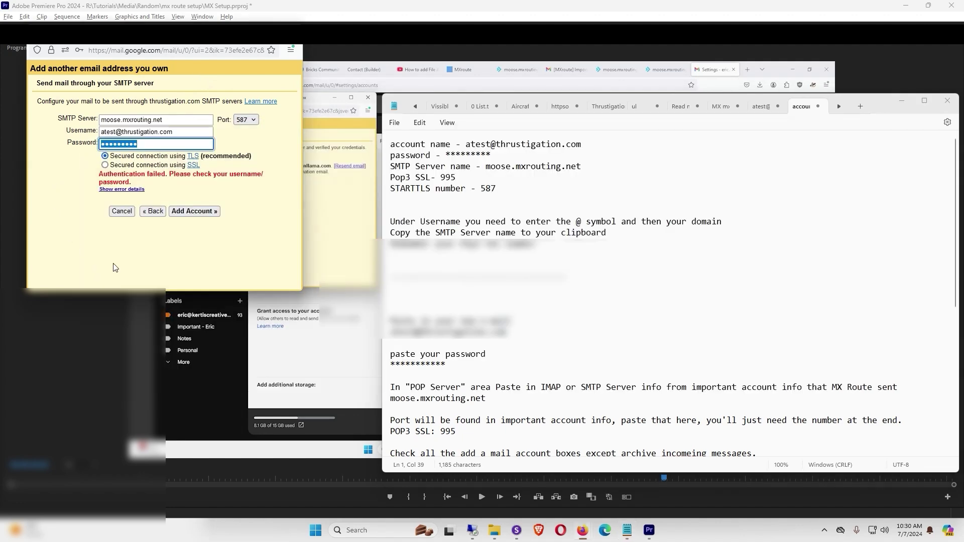
click(190, 212)
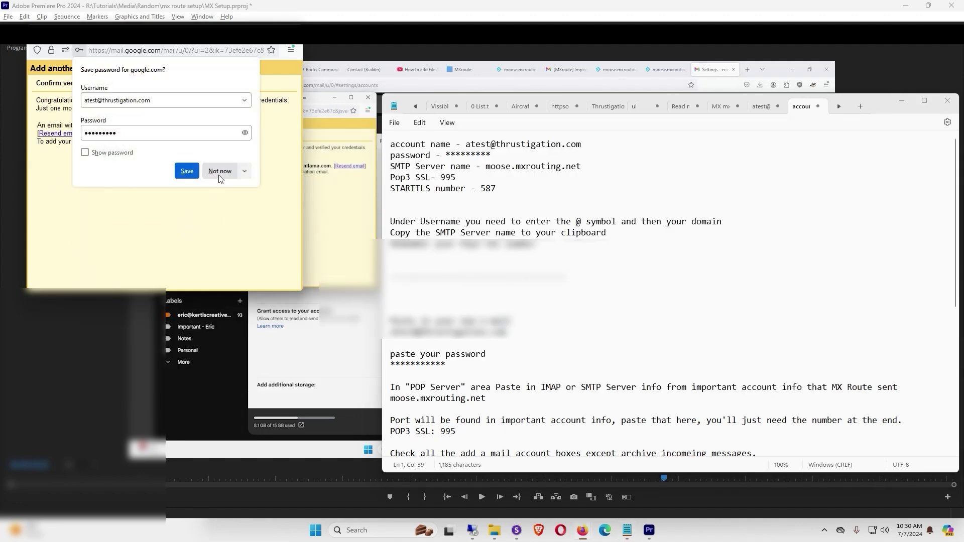
Decline the browser's offer to save the password
click(220, 170)
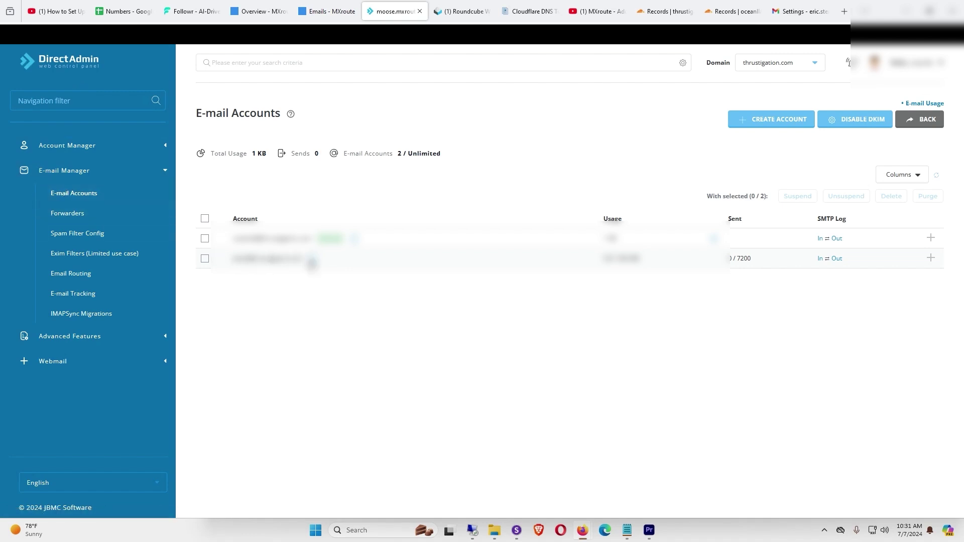
click(311, 260)
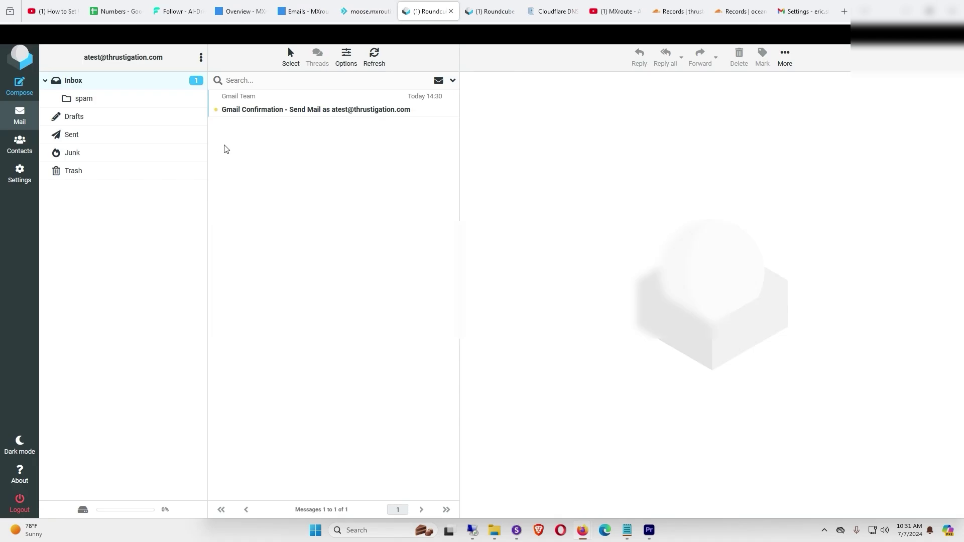
click(335, 112)
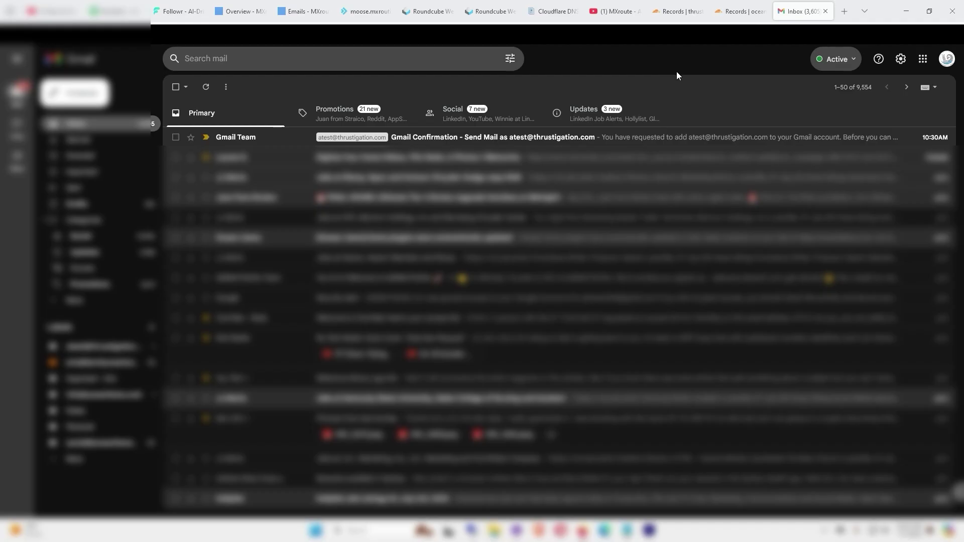
click(418, 138)
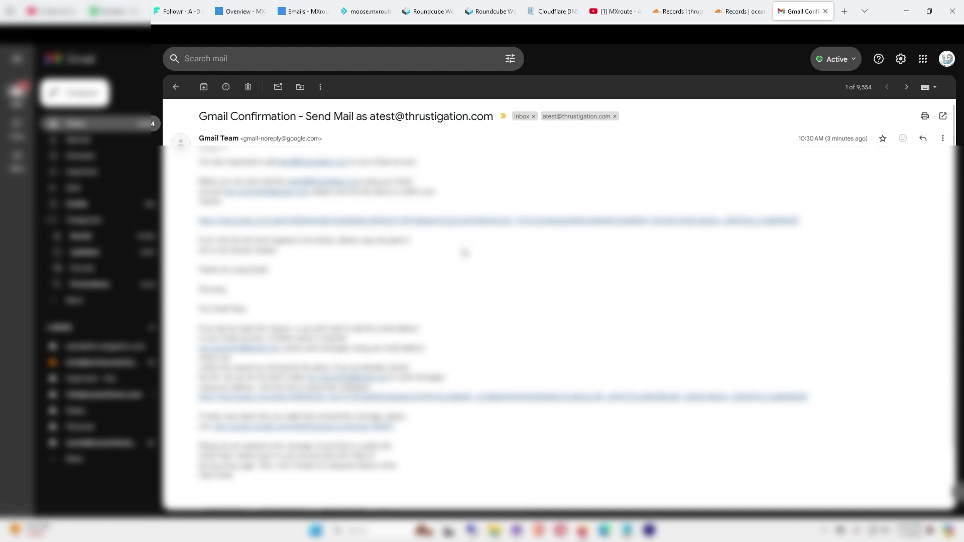
click(464, 221)
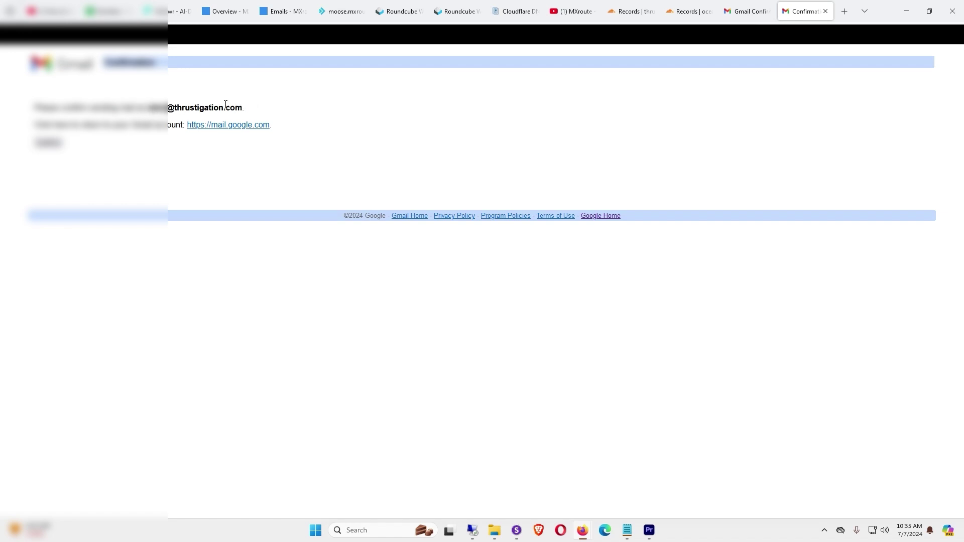
click(55, 143)
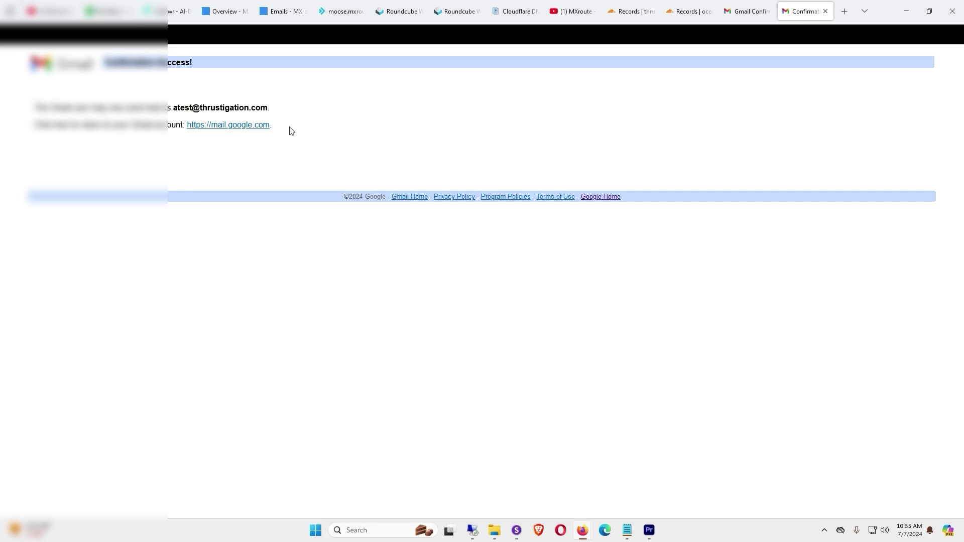
click(261, 126)
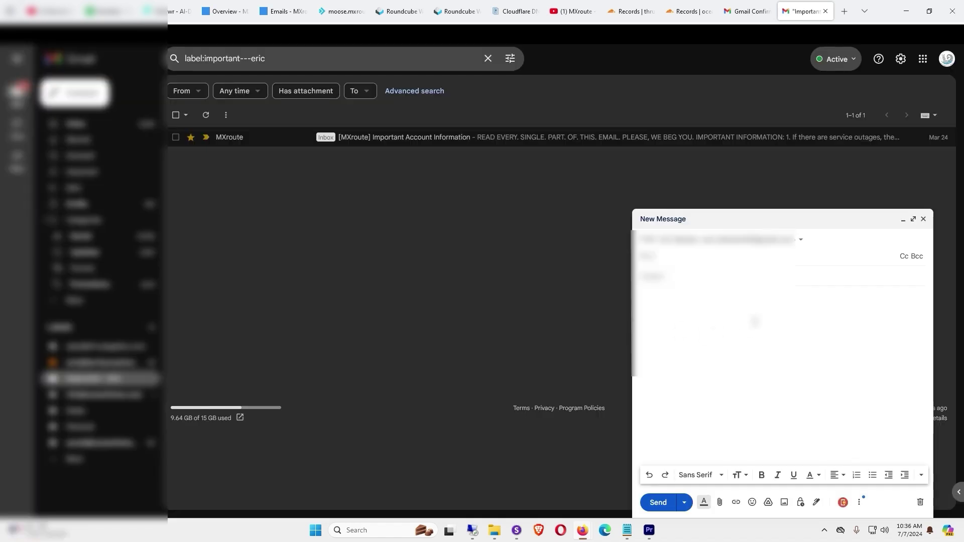
Compose a test from the thrustigation.com address, subject 'Test test domain to mxroute', with a pasted body
click(801, 241)
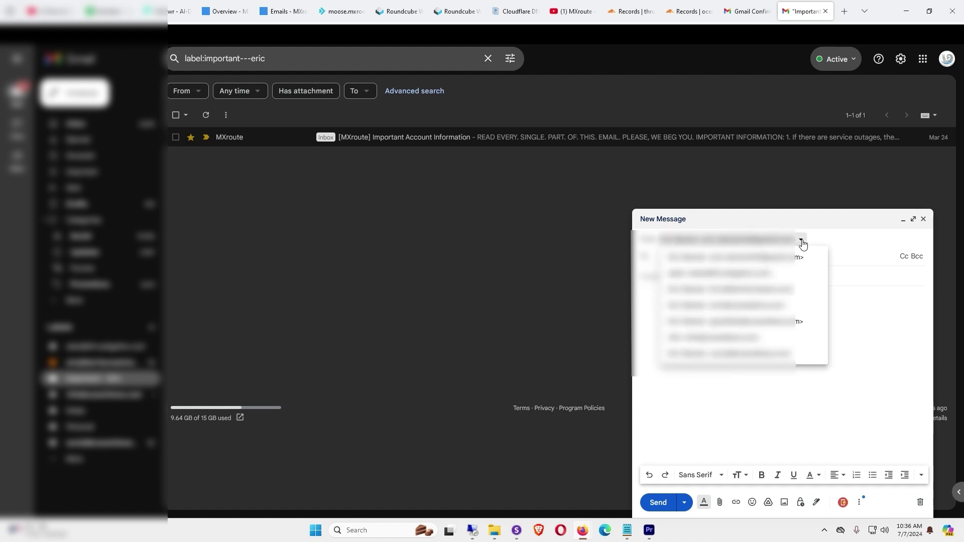
click(799, 276)
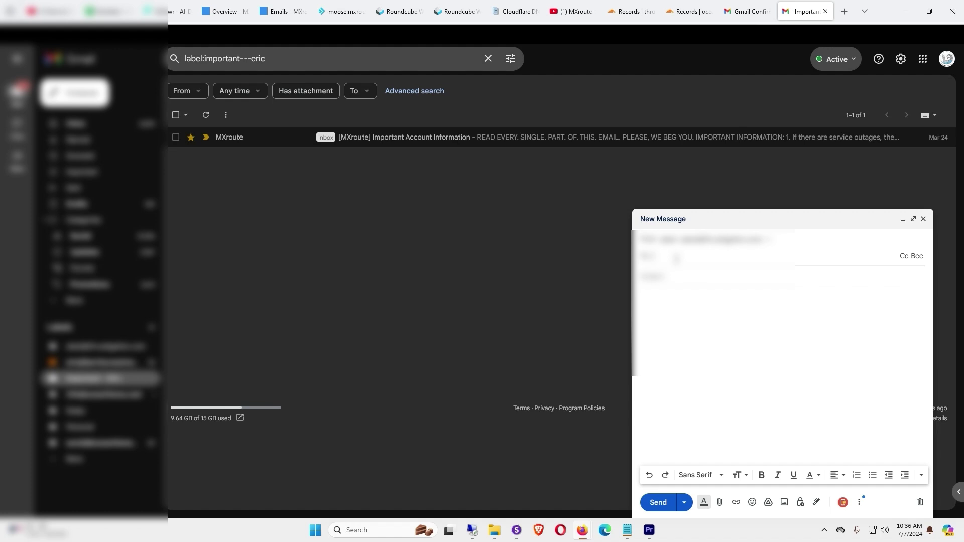
click(667, 290)
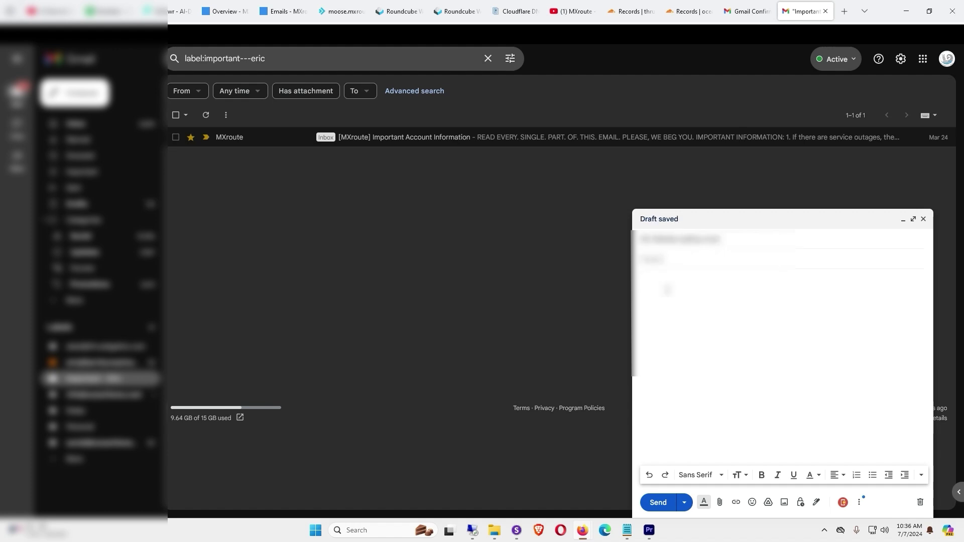
text(Test)
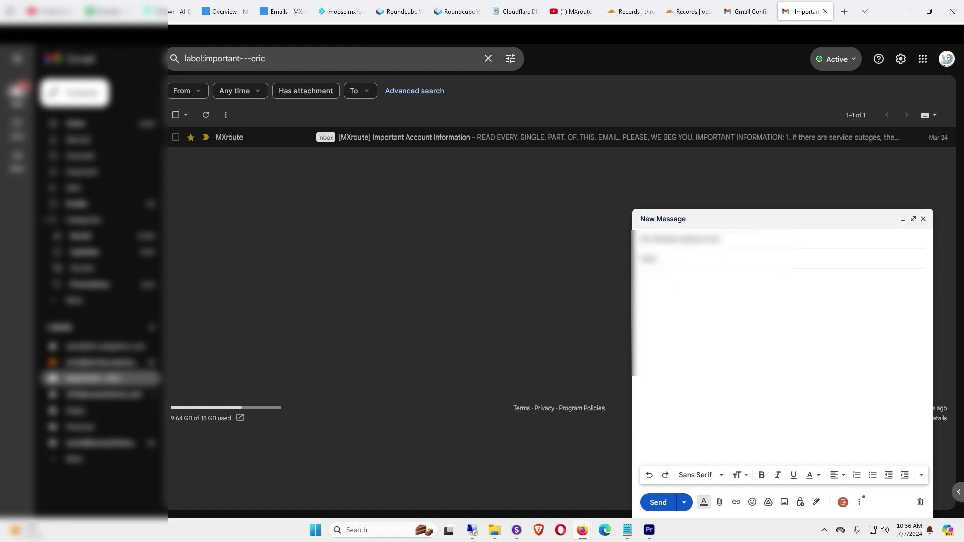
text( test domain to mxroute)
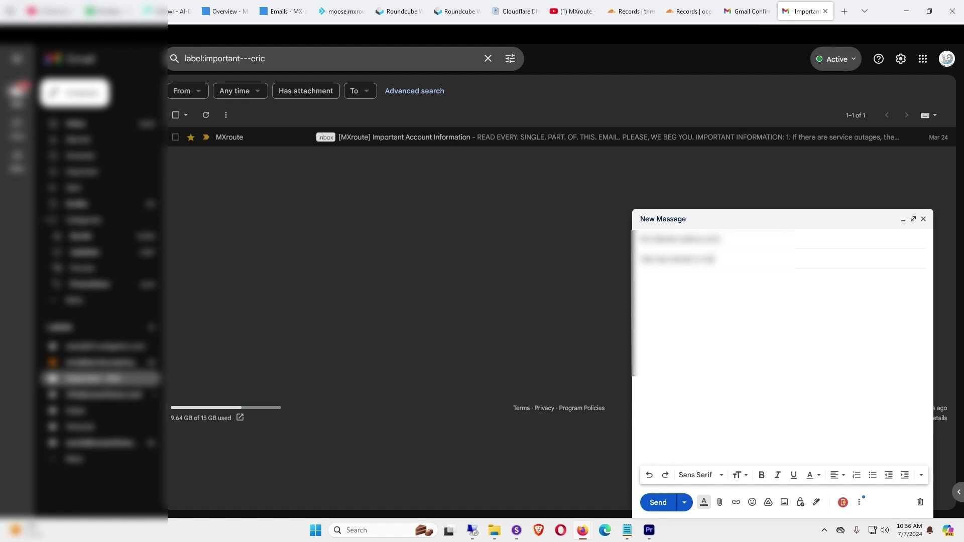
click(661, 326)
key(ctrl+v)
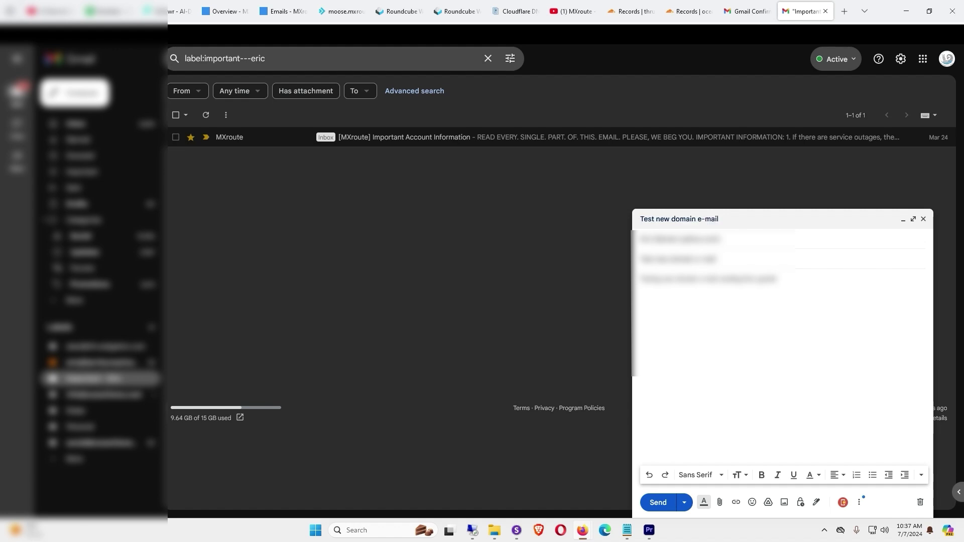
click(680, 239)
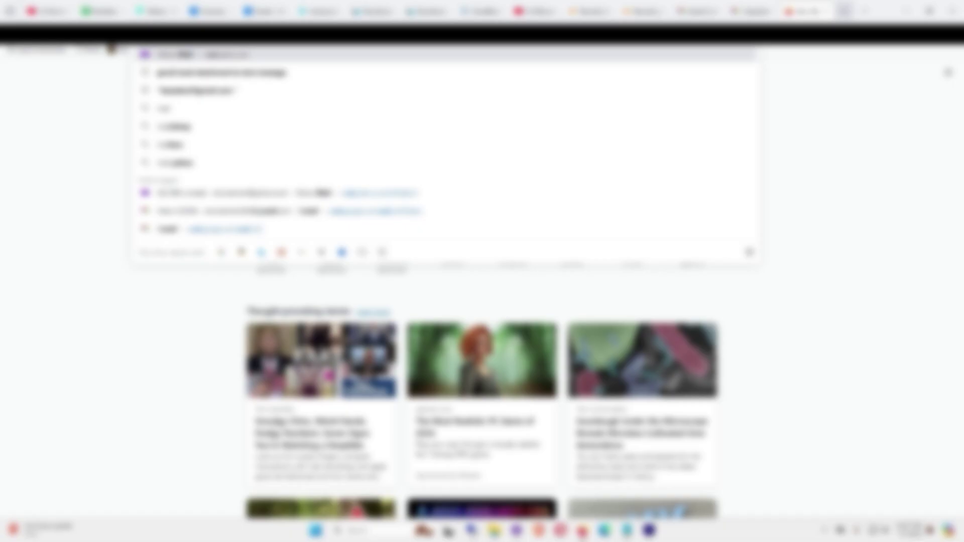
Open the newest message in Yahoo Mail, then view MXroute's Add SPF Record docs
key(Return)
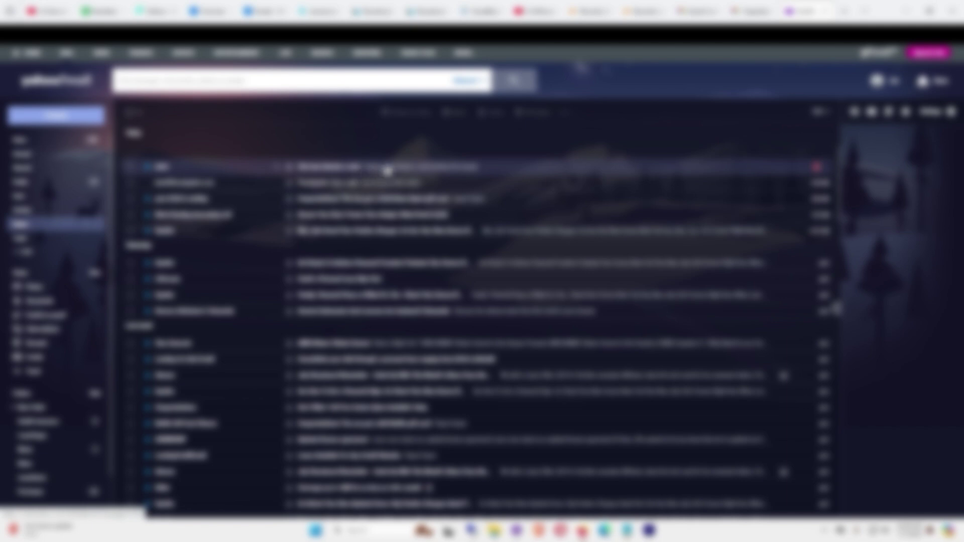
click(387, 171)
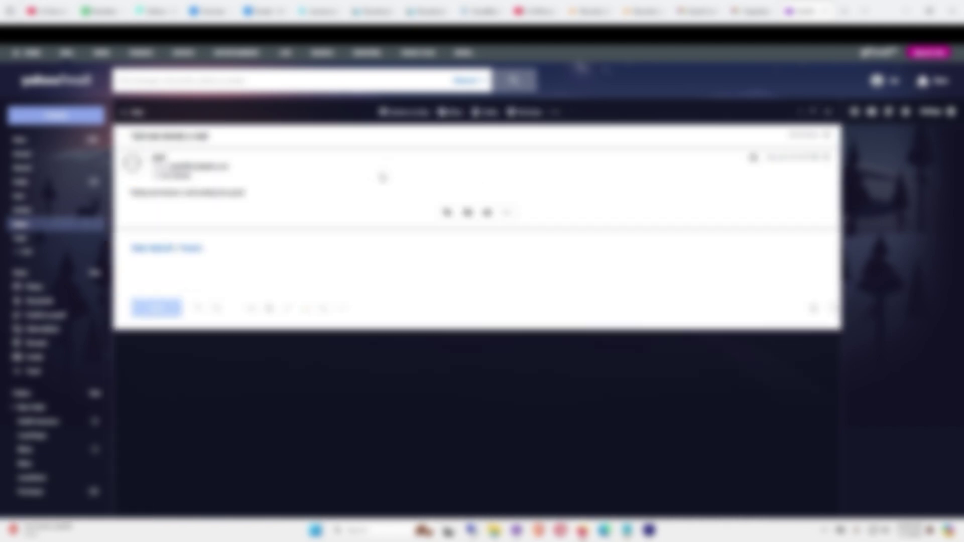
click(480, 11)
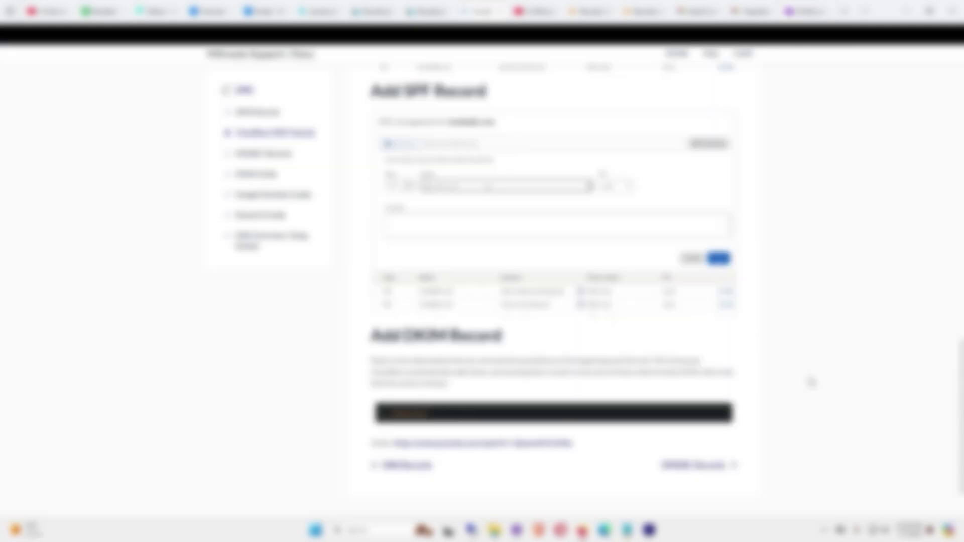
click(476, 227)
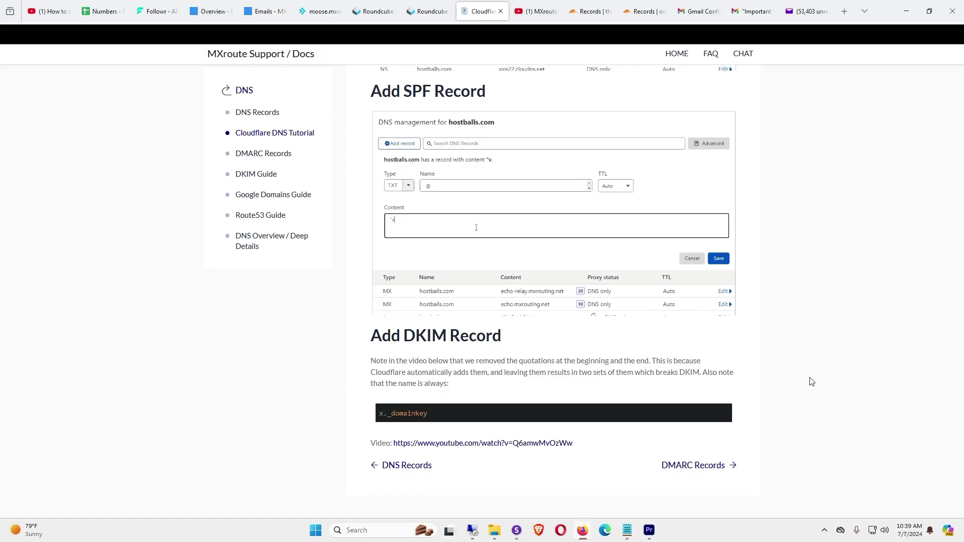